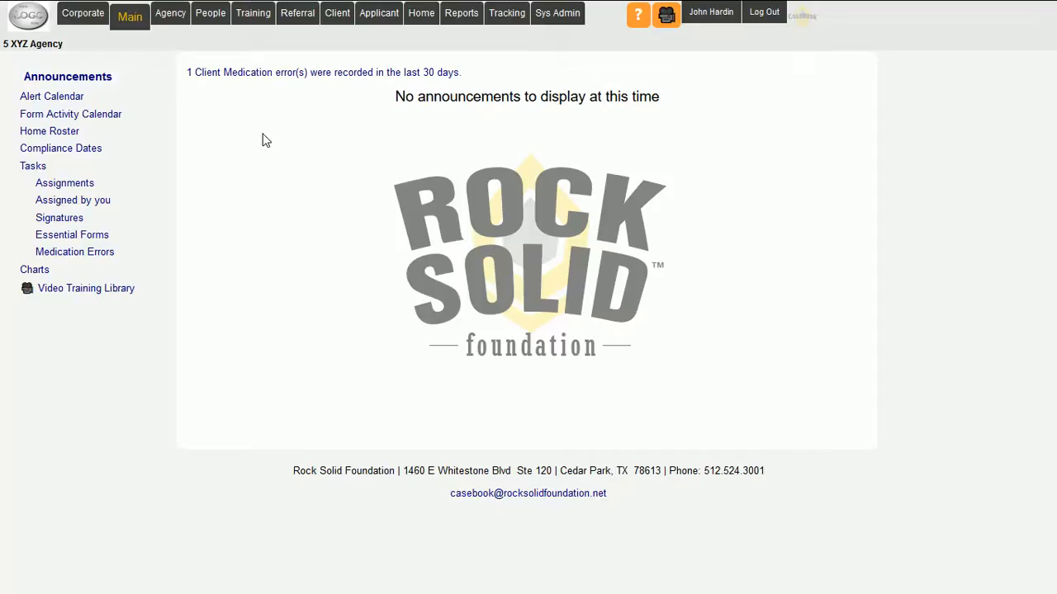
- Open the agency's training events list and review the recorded events and the person filter's choices
click(254, 18)
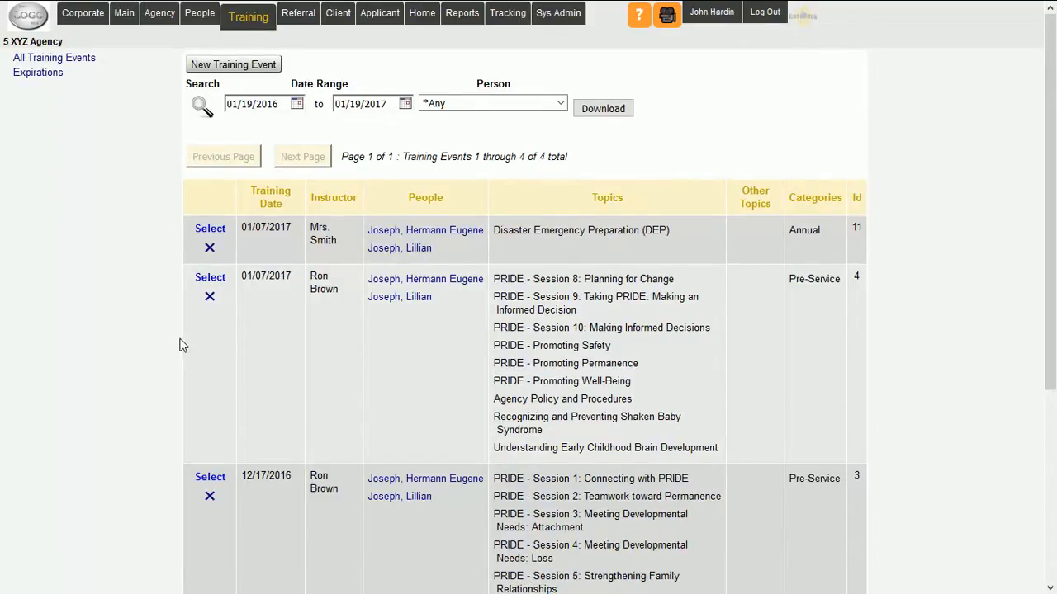
scroll(161, 321, down, 1)
scroll(161, 321, down, 3)
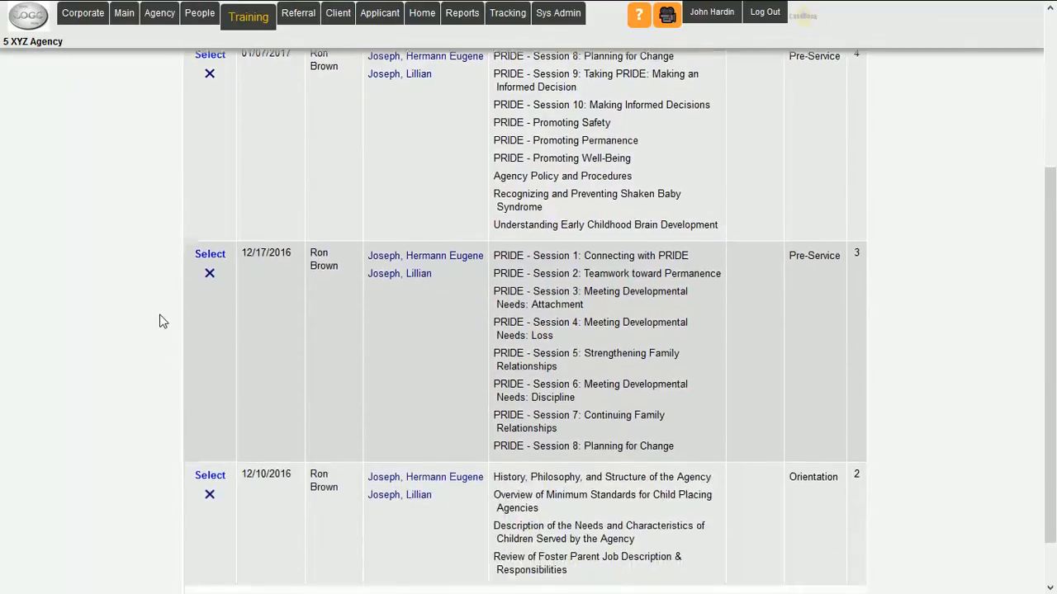
scroll(161, 321, up, 4)
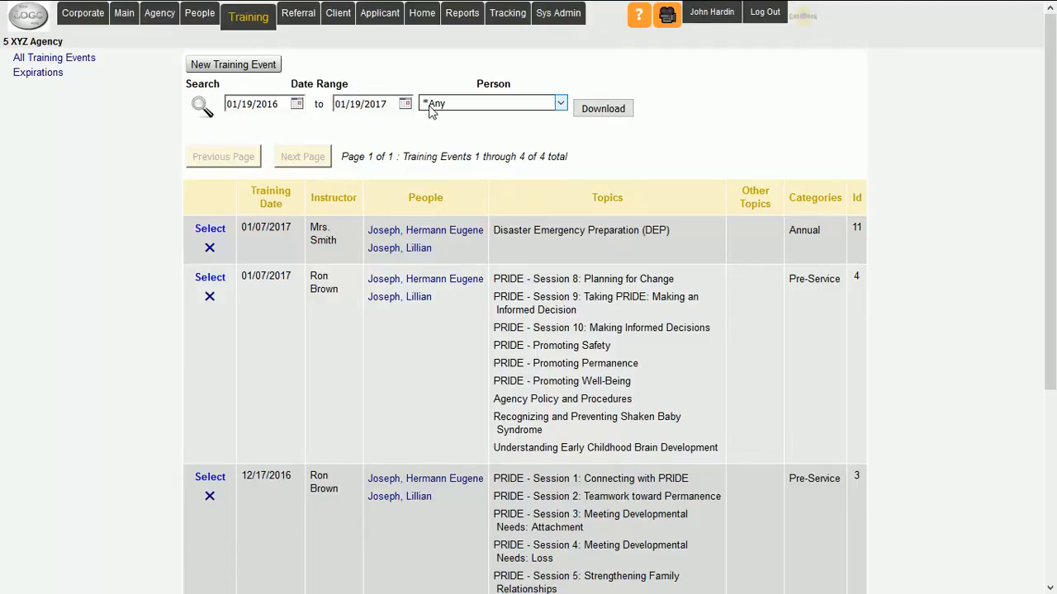
click(560, 103)
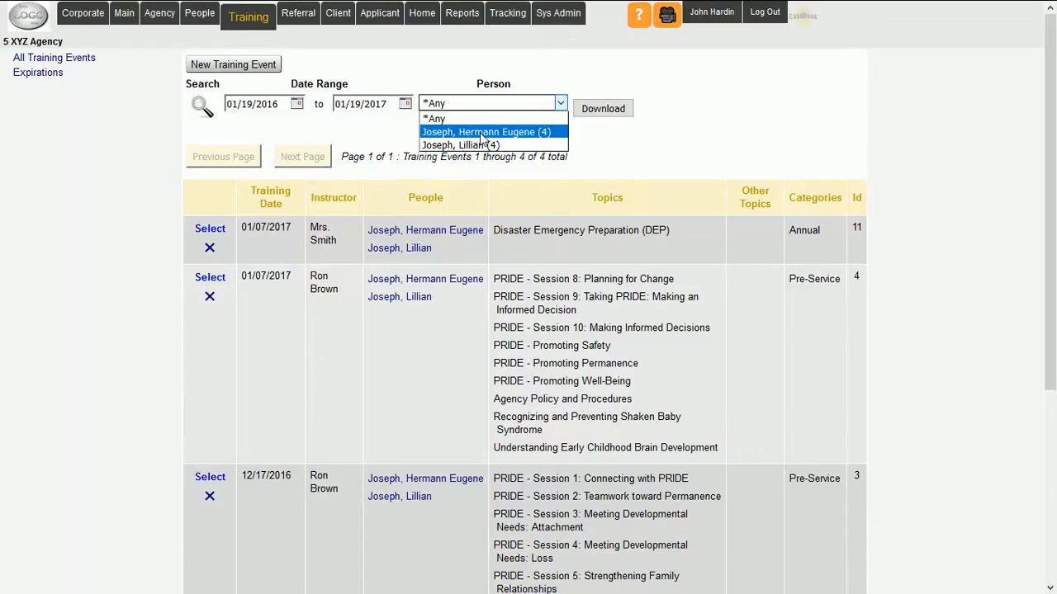
click(619, 134)
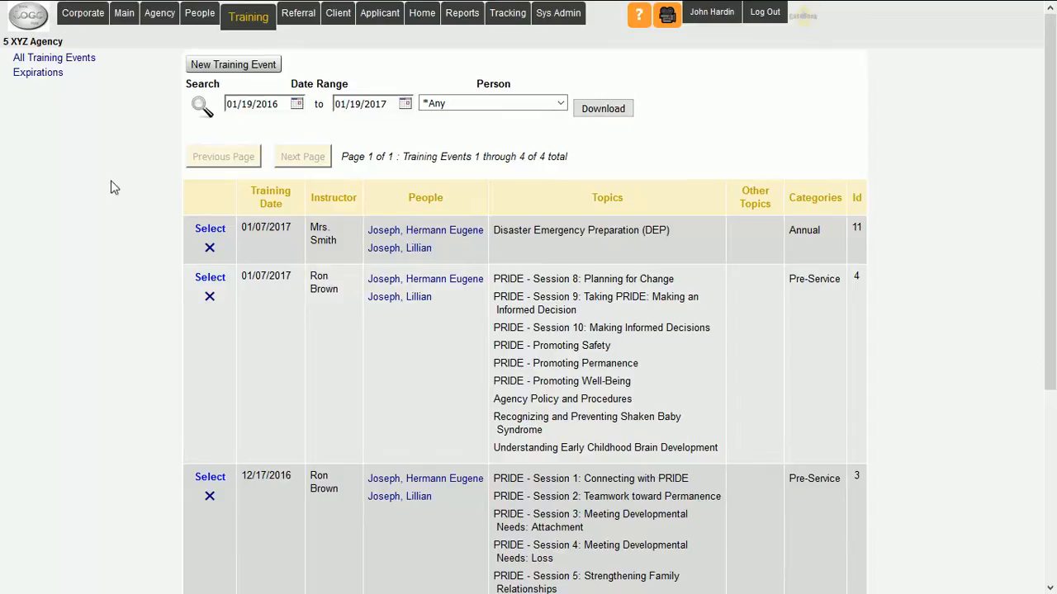
- Create a new training event with the training date 01/19/2017
click(239, 68)
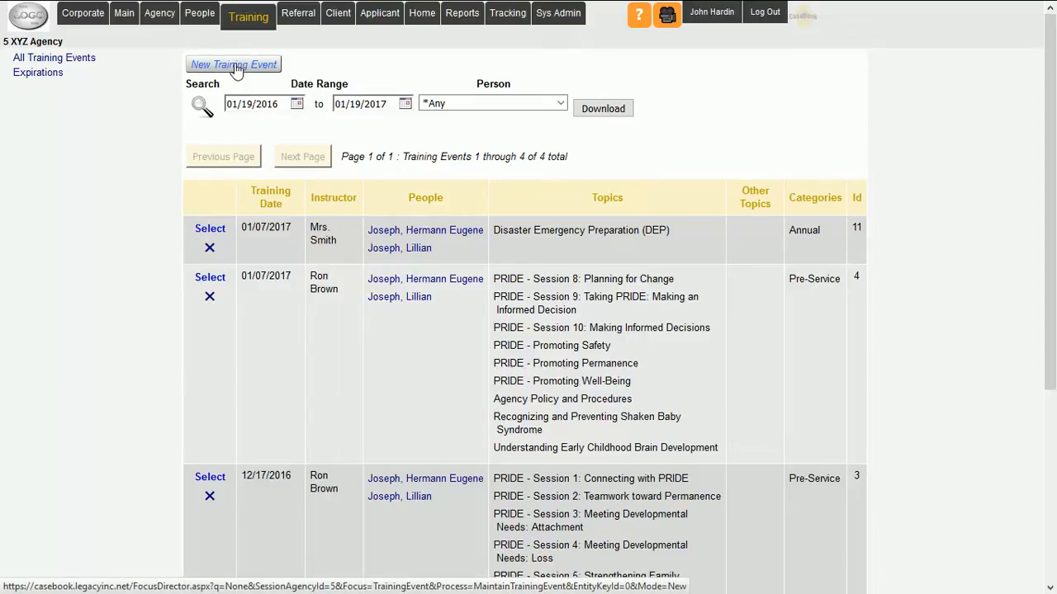
click(236, 66)
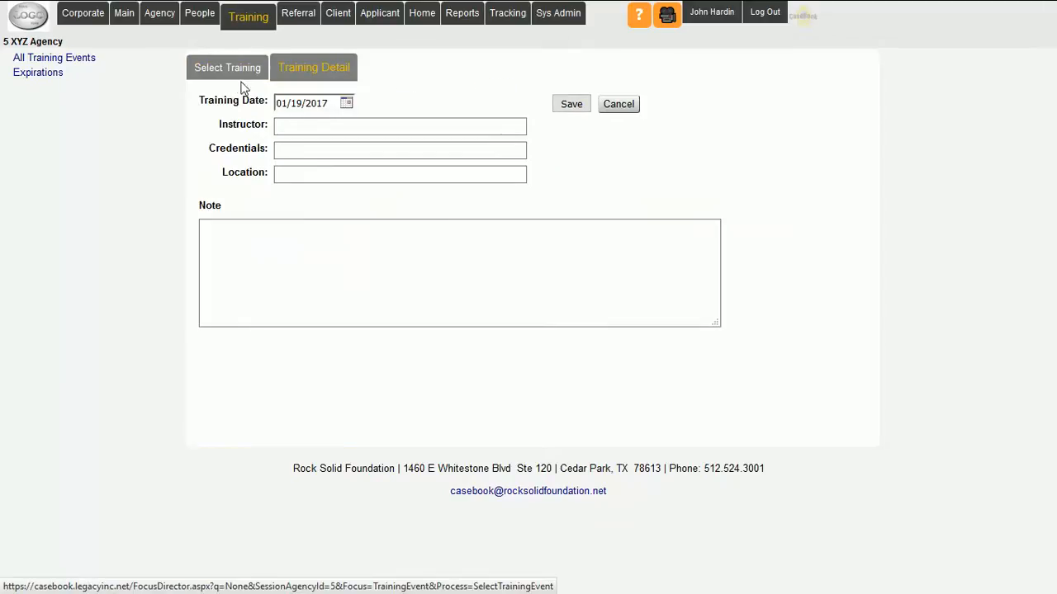
click(347, 105)
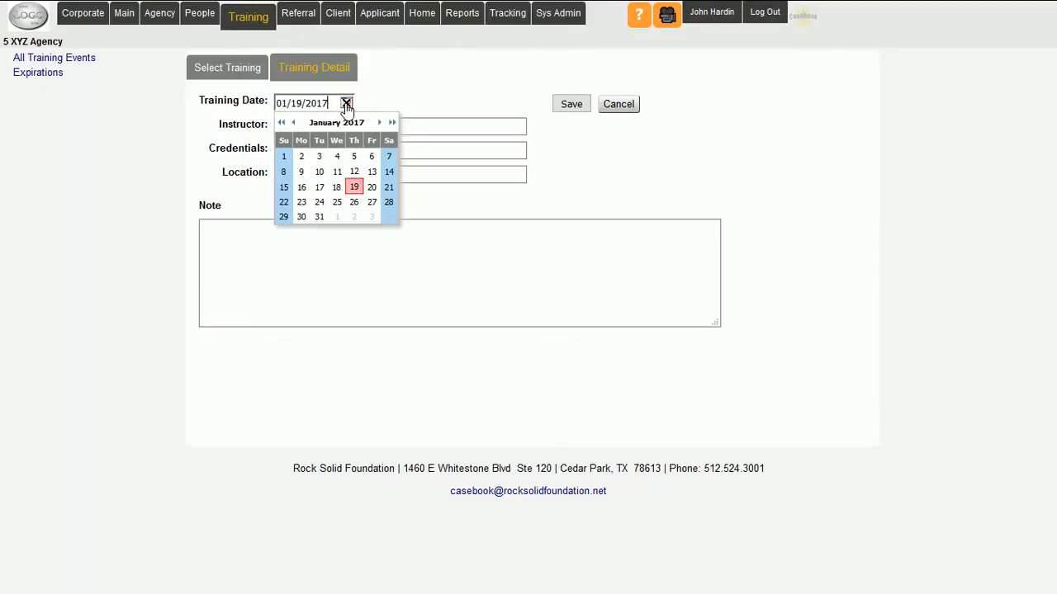
click(353, 187)
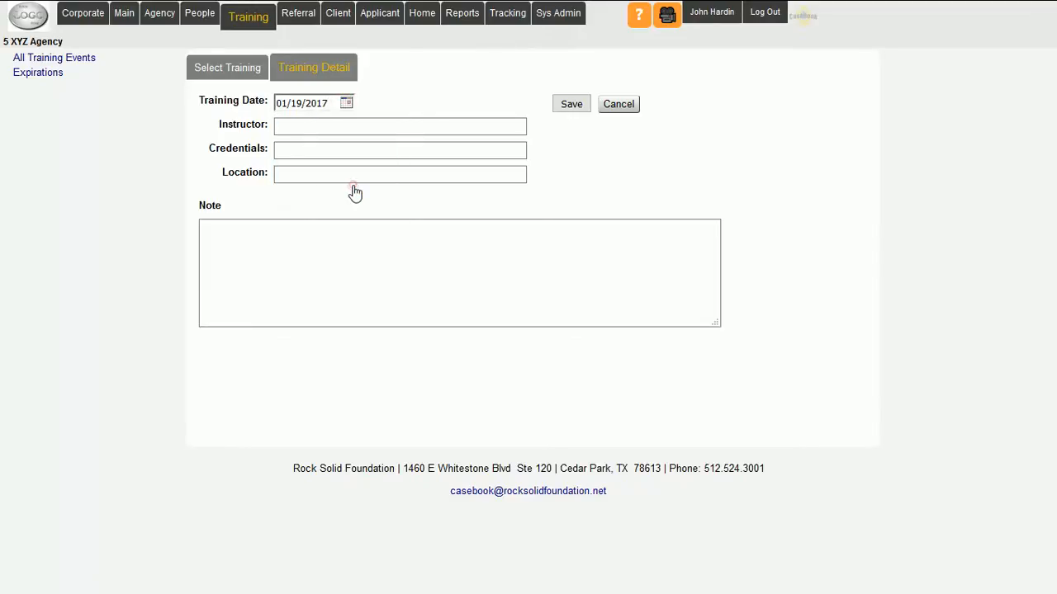
- Enter "blah" as the instructor, credentials, location and note of the training event, and save the details
click(296, 125)
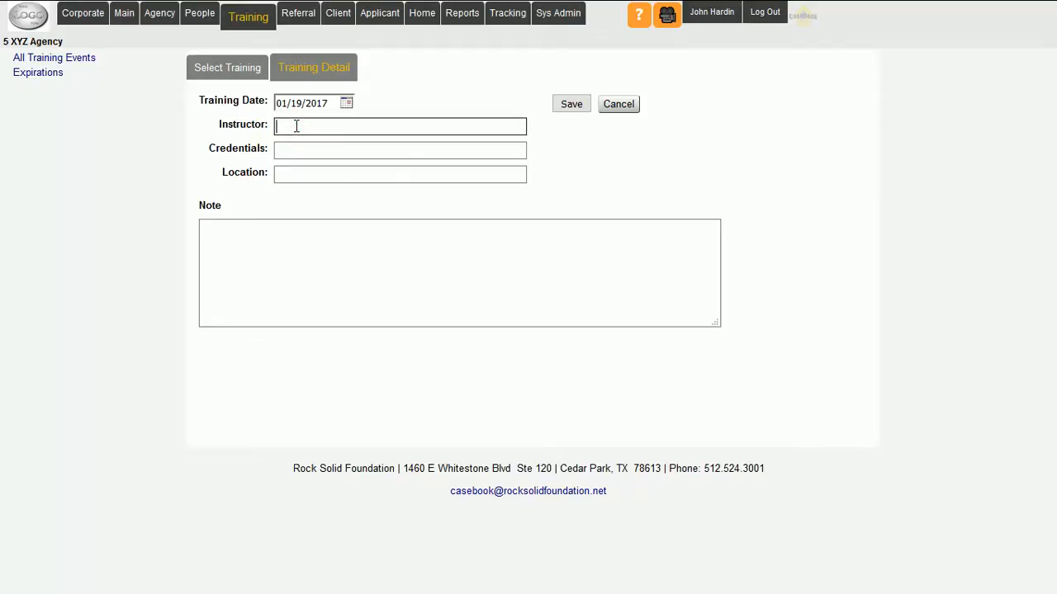
text(blah)
key(Tab)
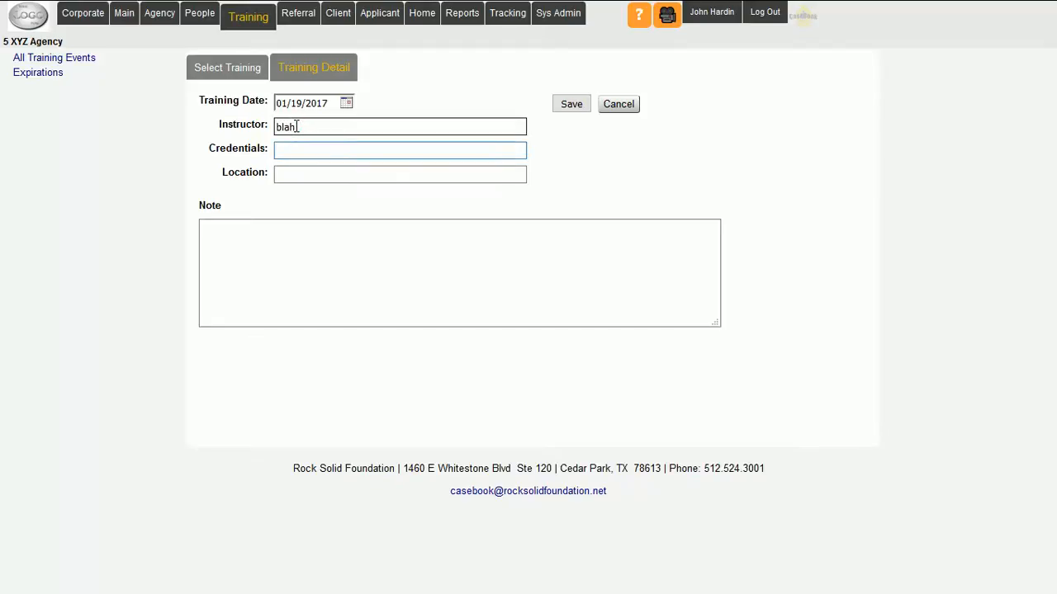
text(blah)
key(Tab)
text(blah)
key(Tab)
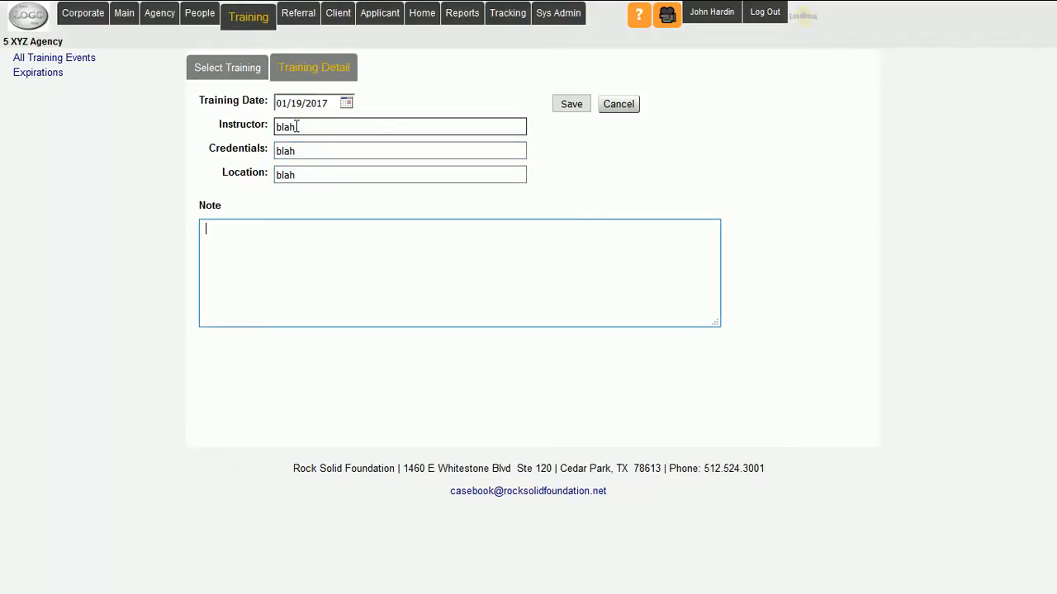
text(blah)
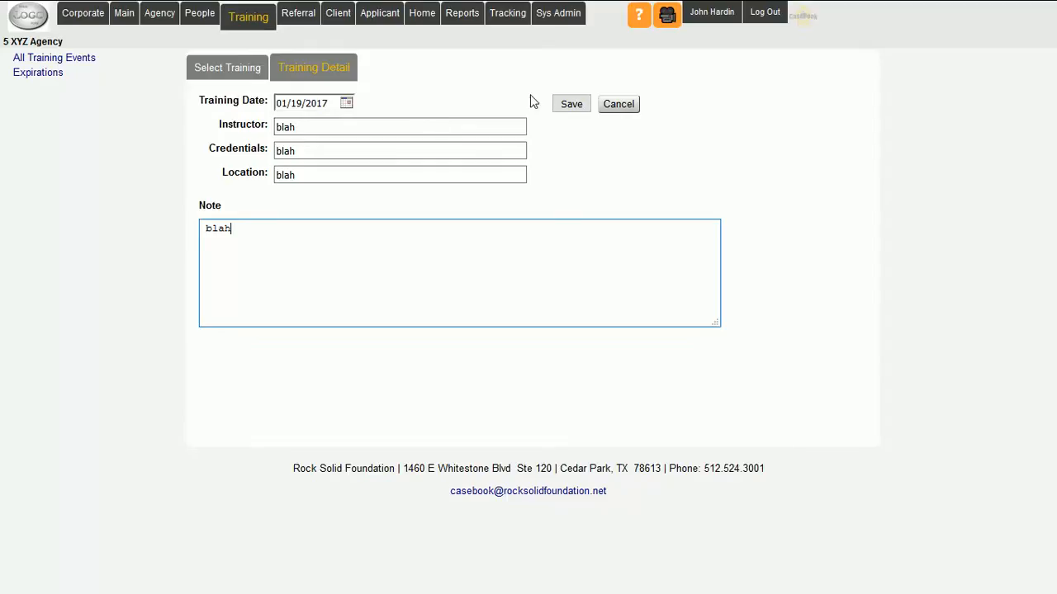
click(572, 105)
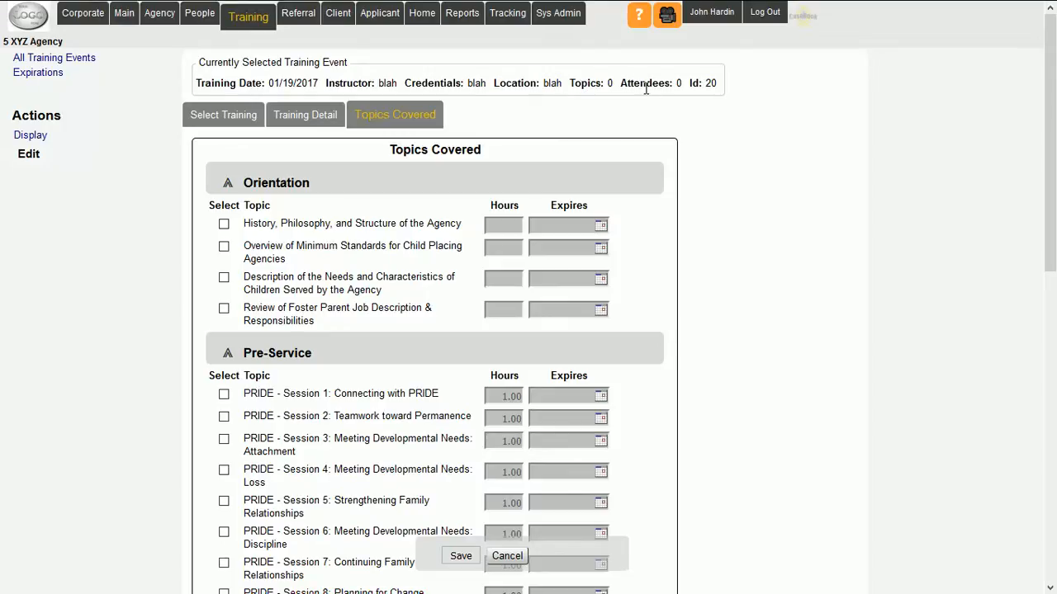
- Select Water Safety among the annual topics covered and set its hours to 1.00
double_click(714, 84)
click(725, 115)
scroll(159, 319, down, 5)
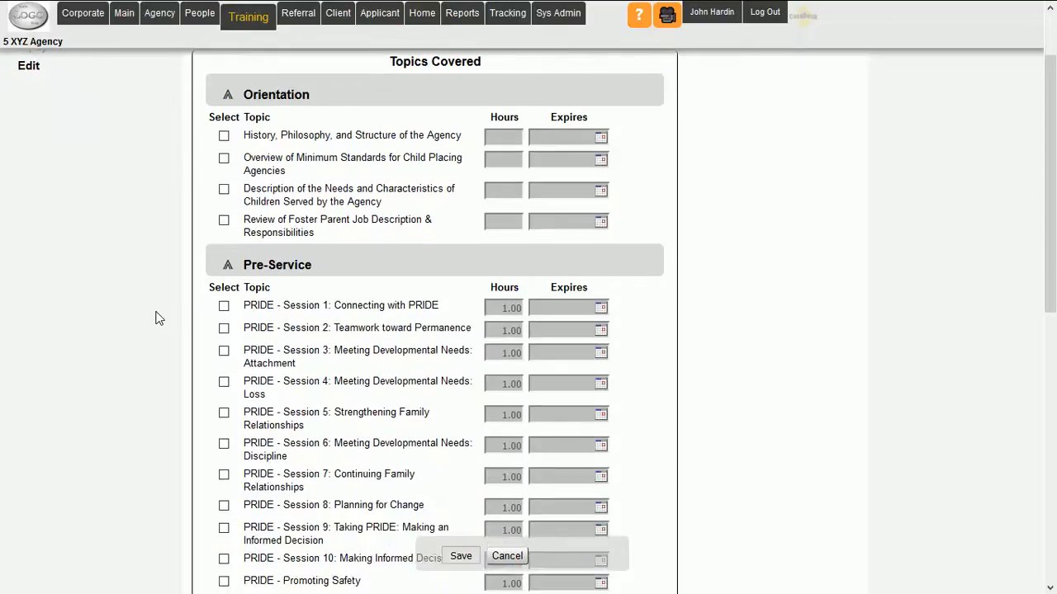
scroll(159, 318, down, 8)
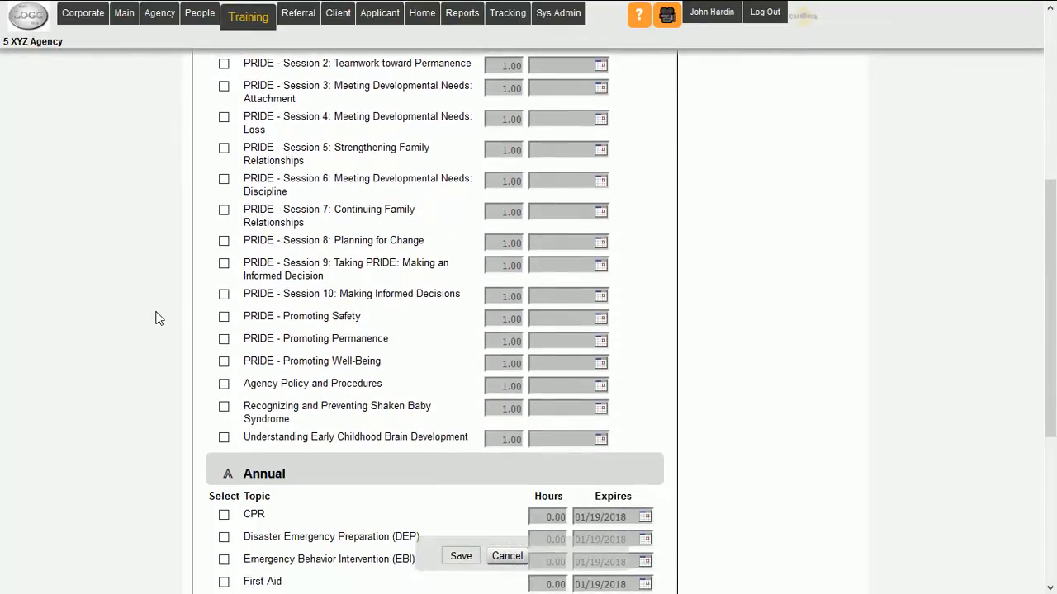
scroll(159, 319, down, 4)
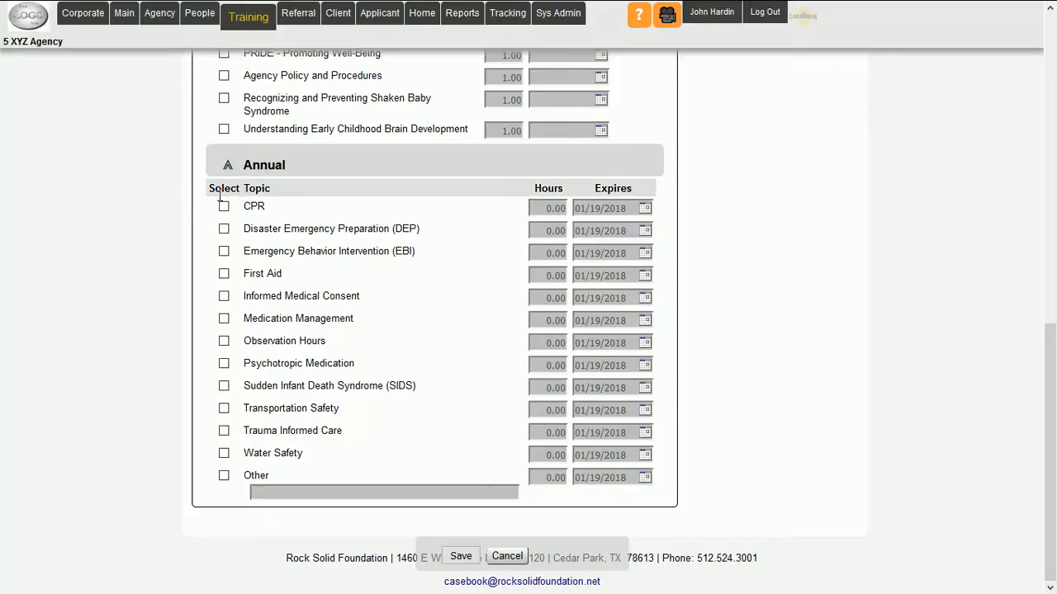
click(225, 453)
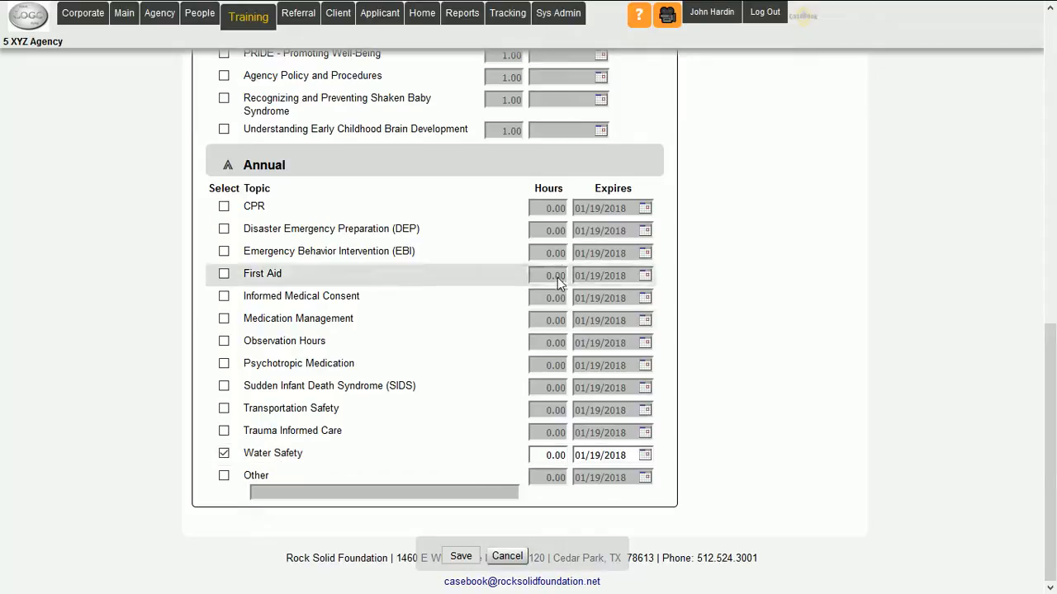
click(550, 457)
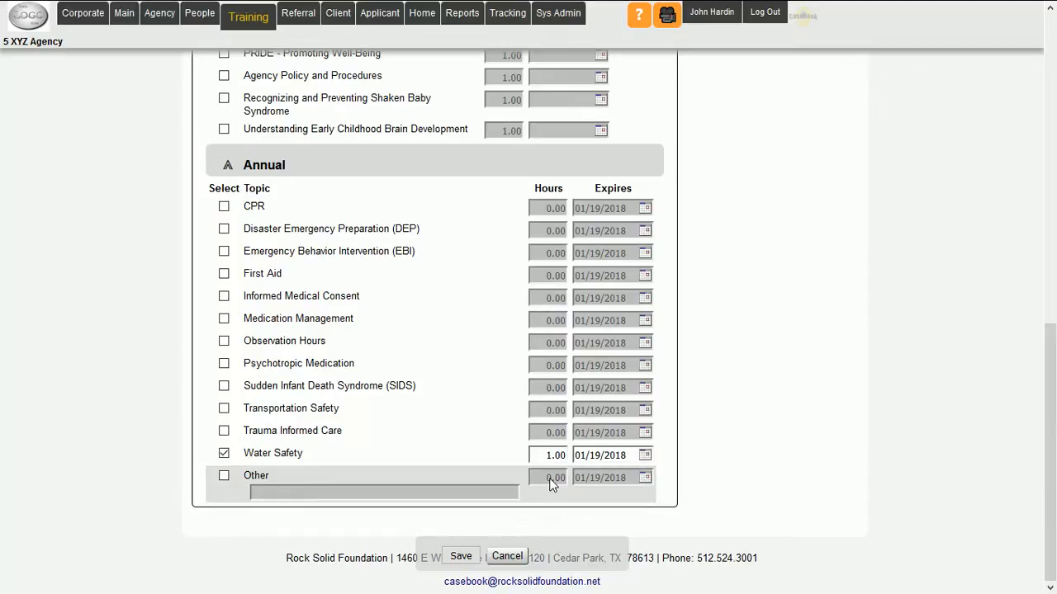
- Set the Water Safety topic's expiration date to 02/10/2018 and save the topics covered
click(645, 456)
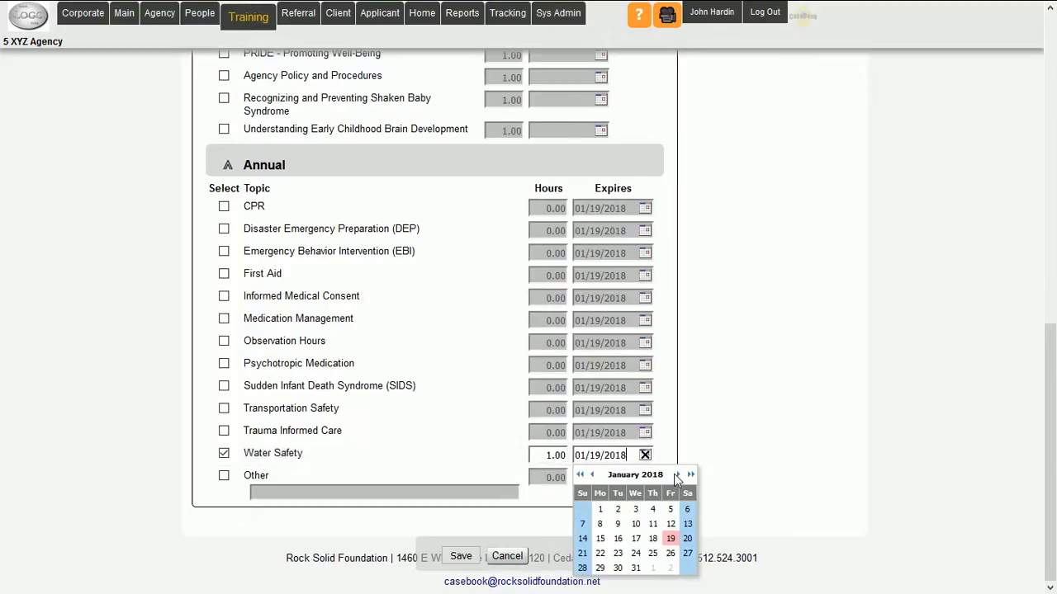
click(679, 474)
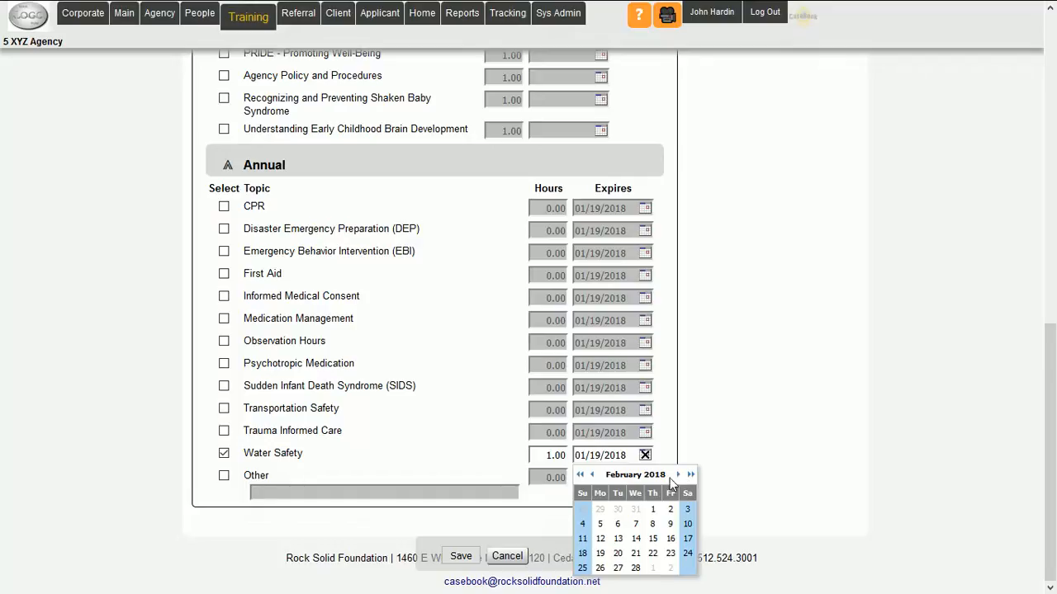
click(687, 525)
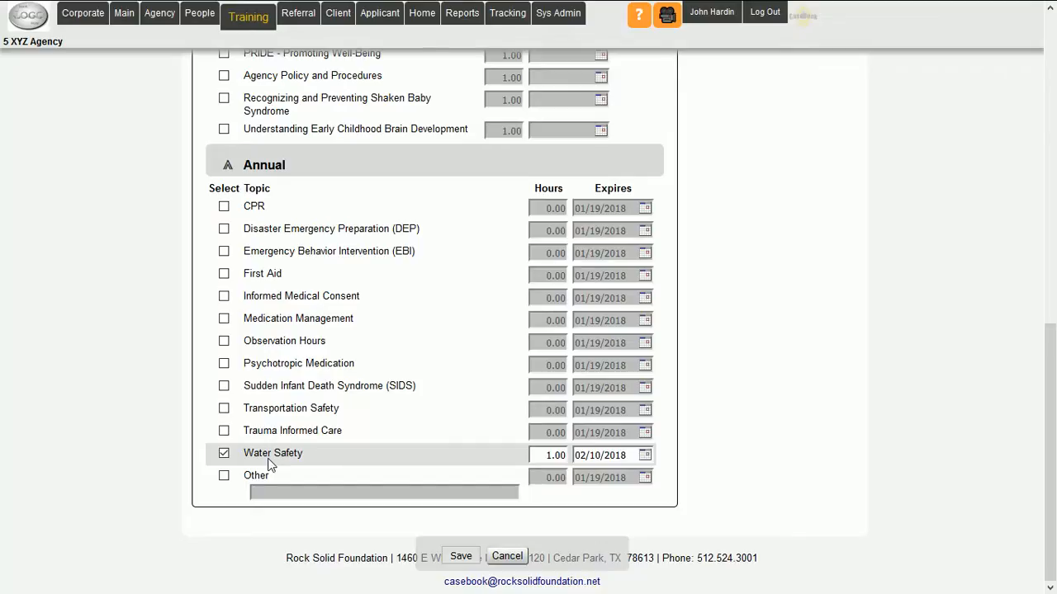
click(465, 561)
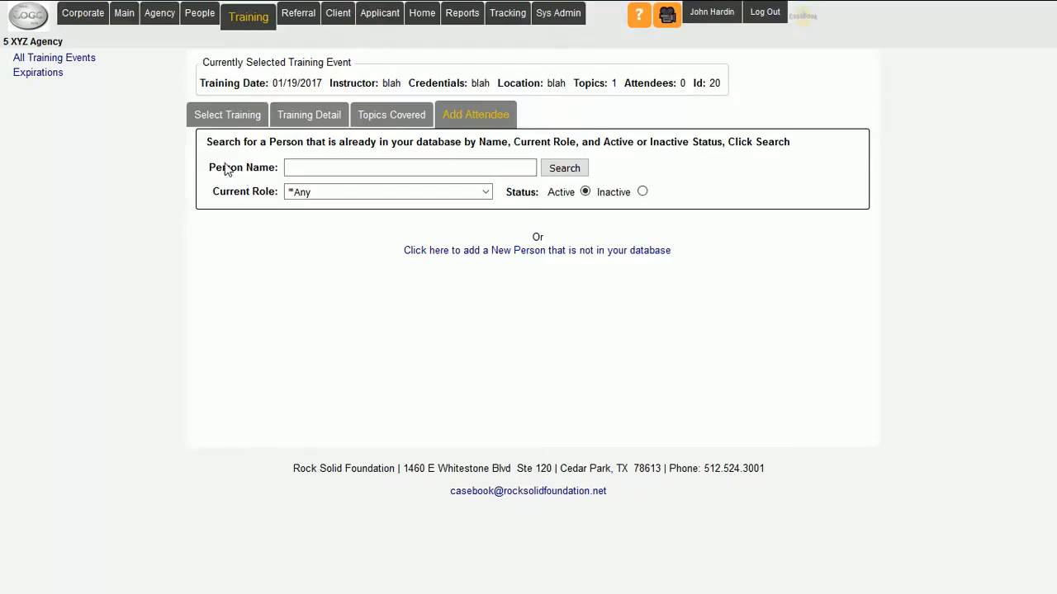
- Search the database for active people of any role with "a" as the person name
drag(278, 169, 207, 172)
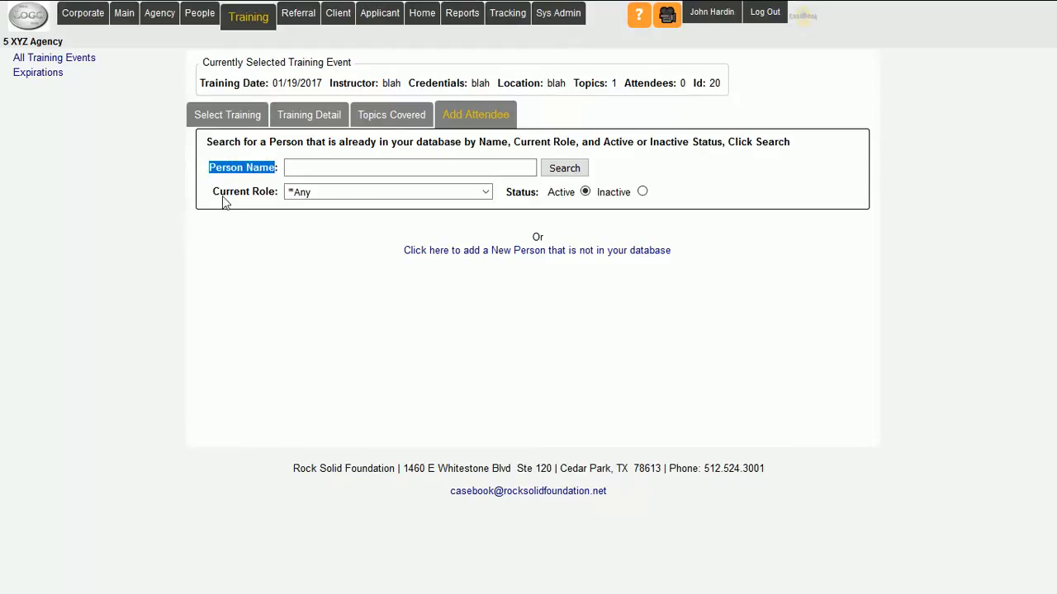
drag(274, 197, 214, 198)
click(256, 241)
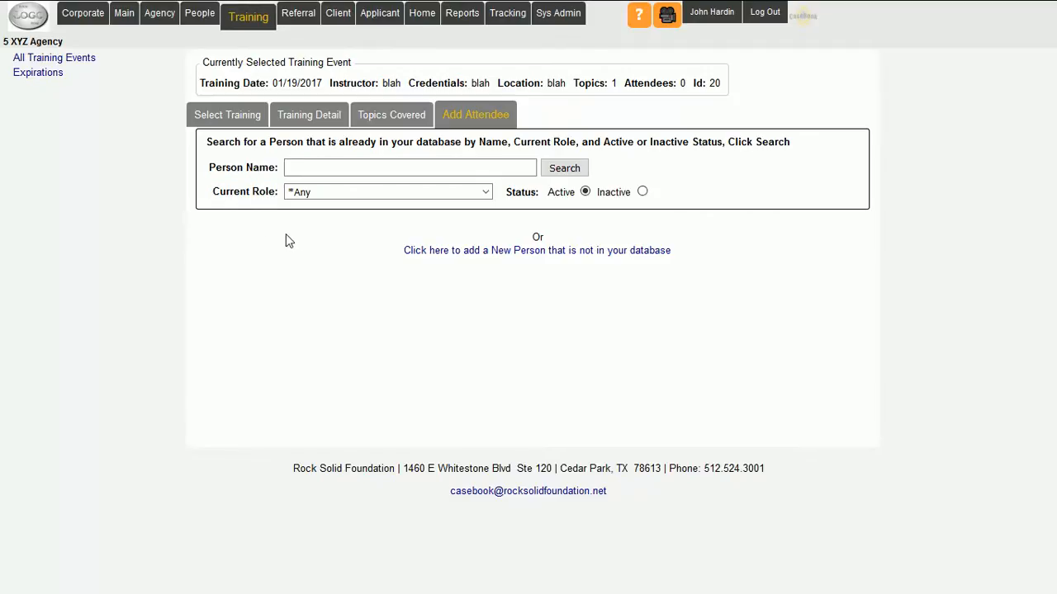
click(304, 171)
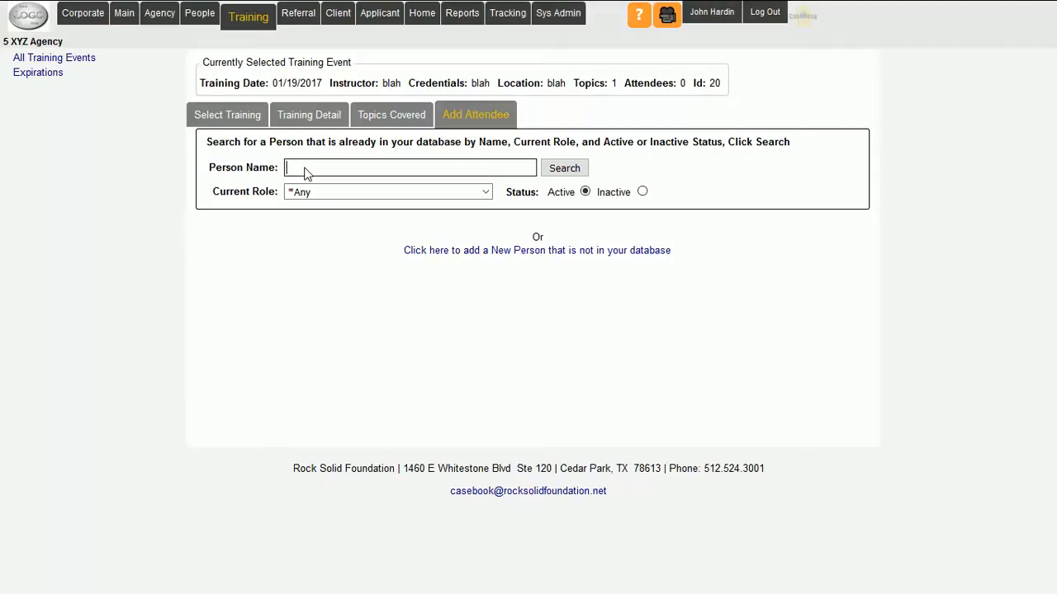
text(a)
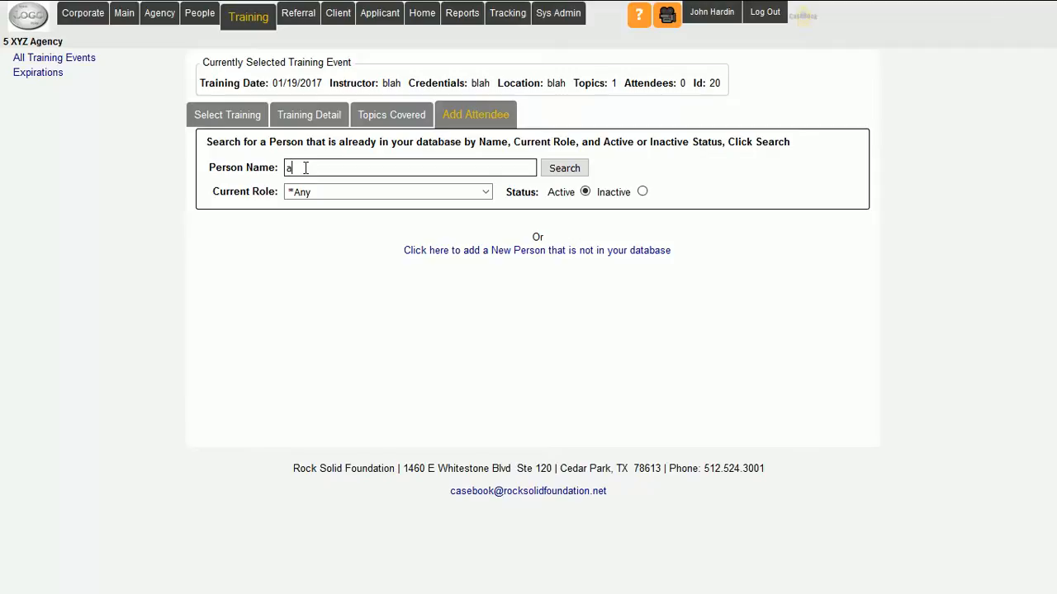
click(566, 169)
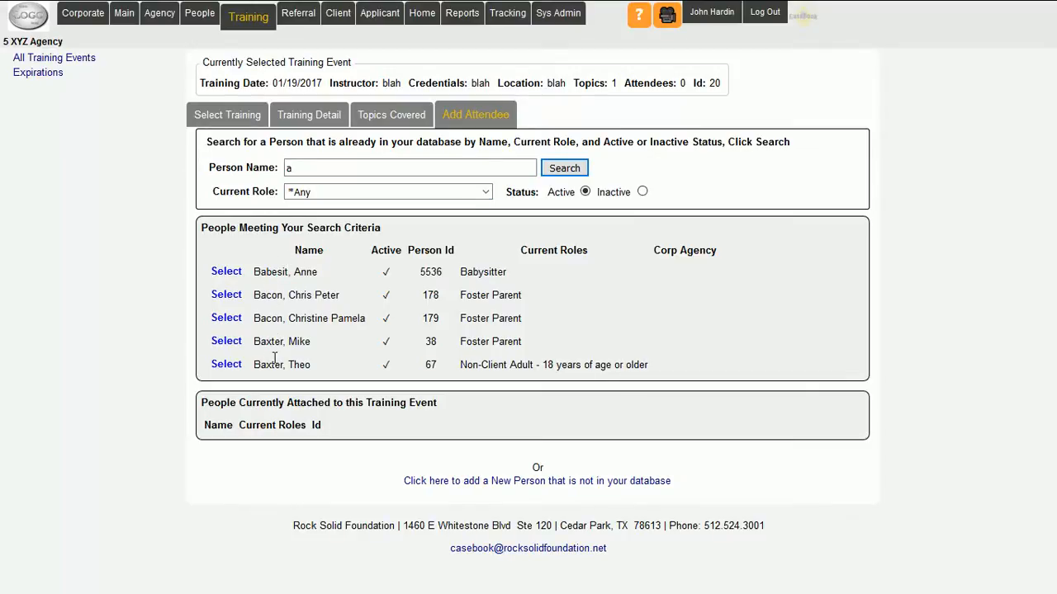
- Narrow the attendee search to people whose current role is Foster Parent
click(294, 169)
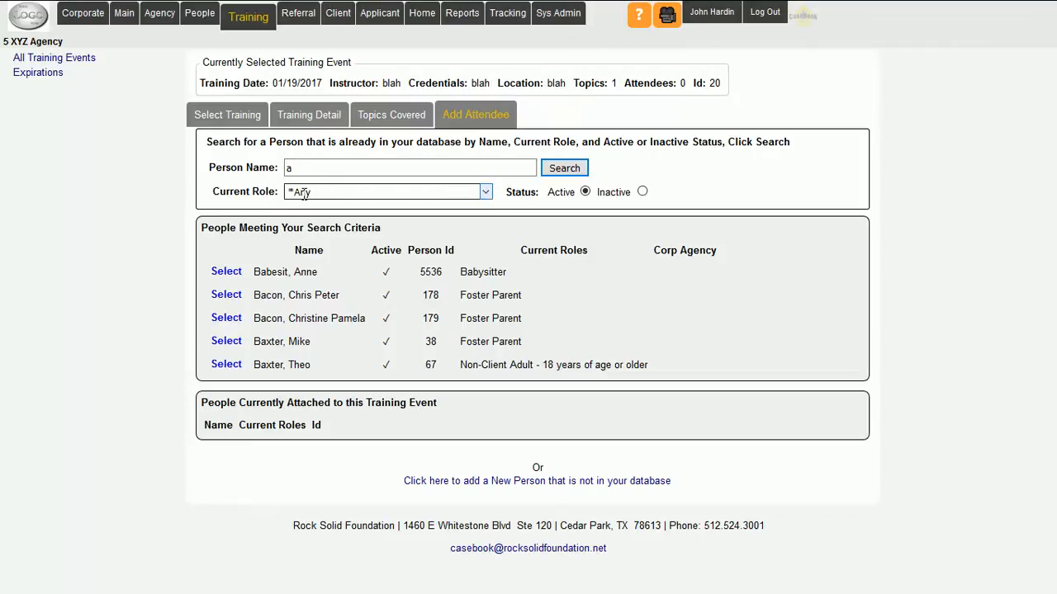
click(485, 192)
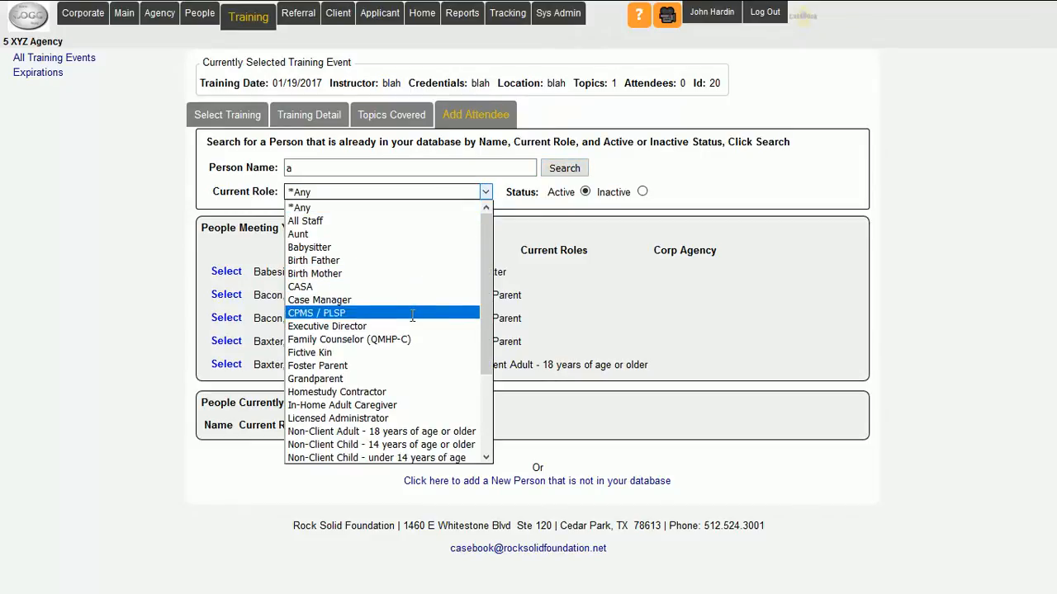
click(407, 365)
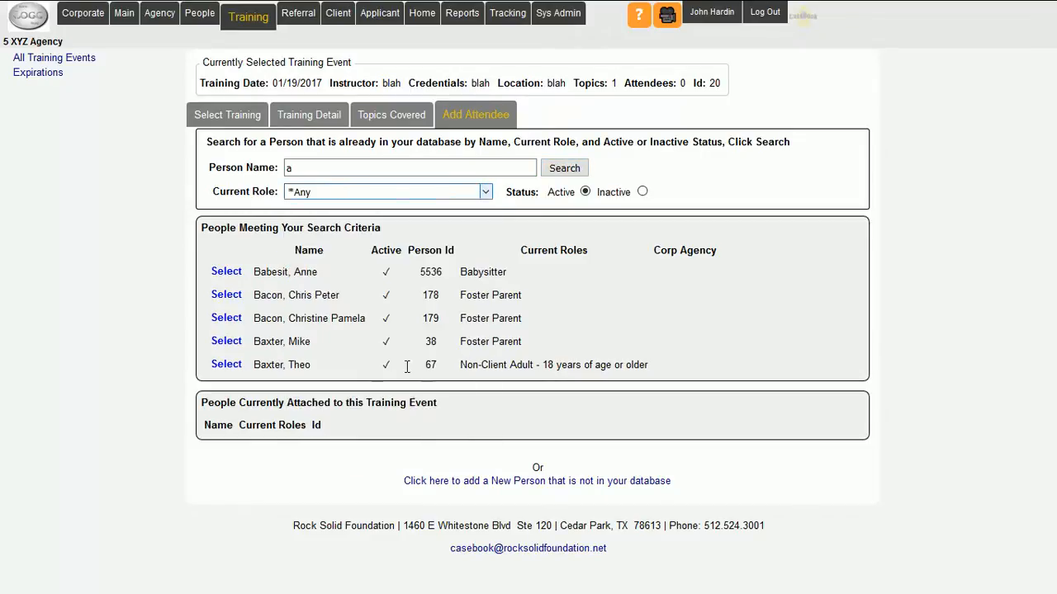
click(564, 167)
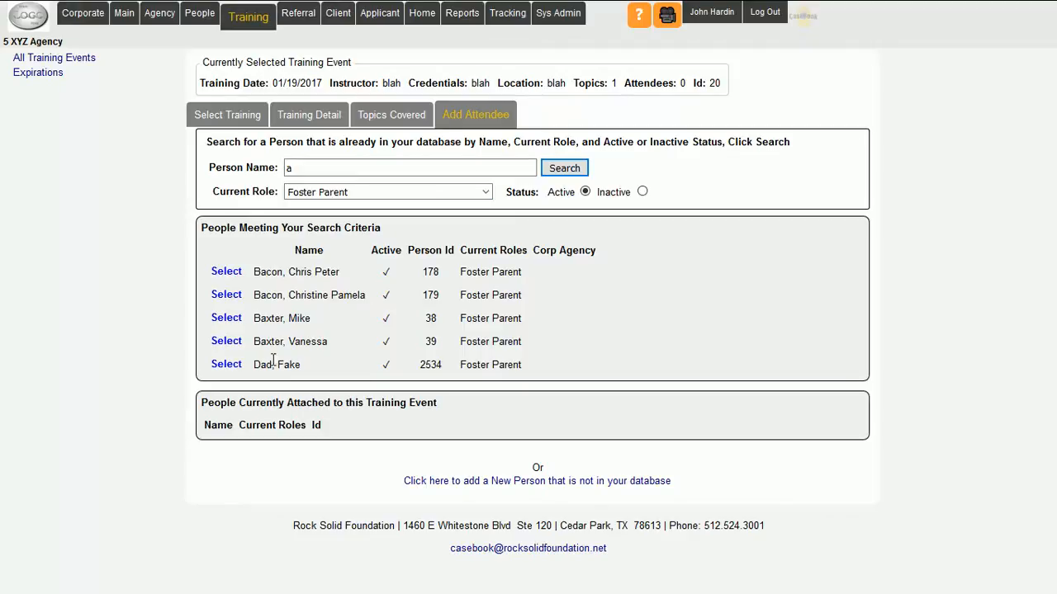
- Add the second foster parent in the results as an attendee with a Water Safety expiration of 01/28/2018, and save
click(225, 295)
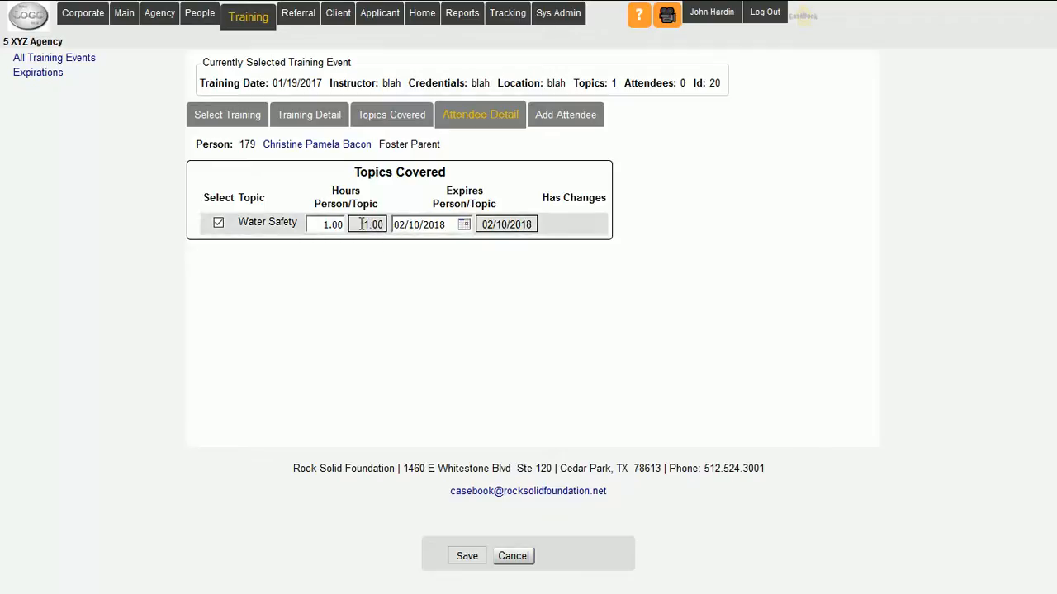
drag(379, 224, 323, 226)
click(320, 244)
drag(529, 224, 394, 225)
click(464, 224)
click(404, 278)
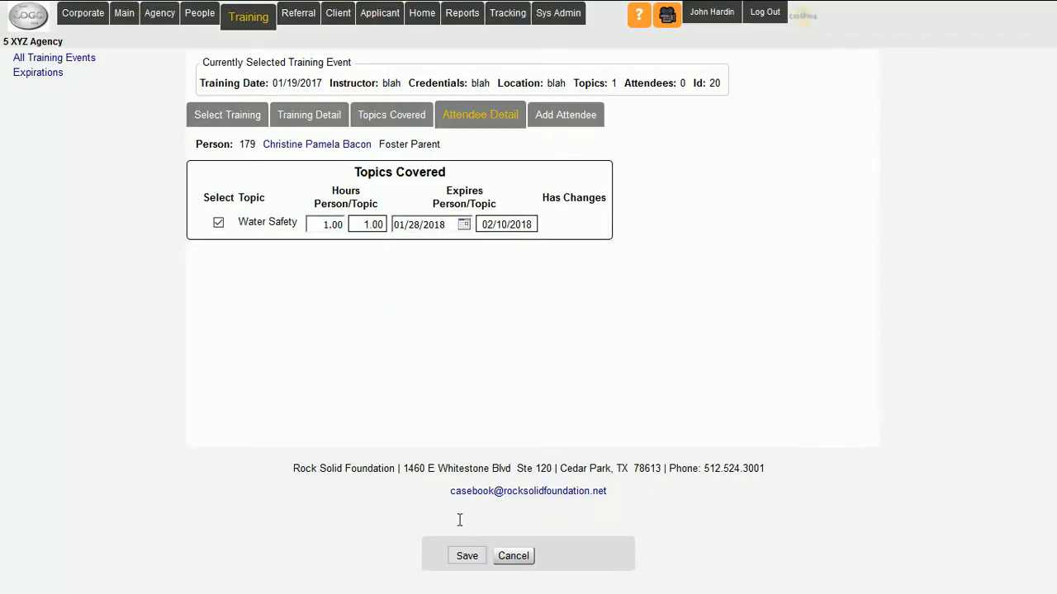
click(465, 556)
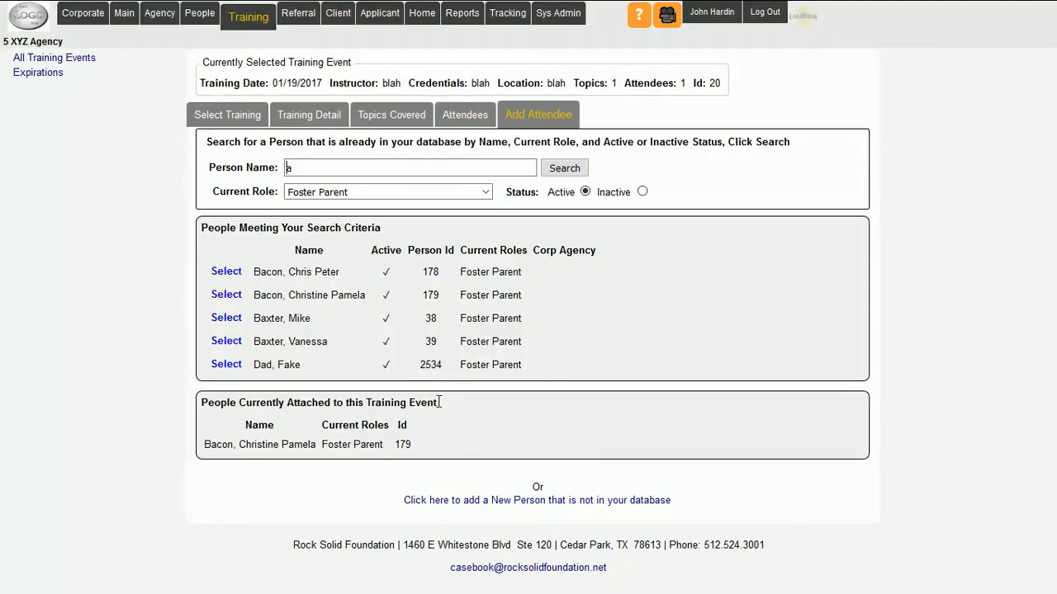
- Add the fifth foster parent in the results as an attendee with a Water Safety expiration of 01/28/2018, and save
drag(440, 402, 196, 407)
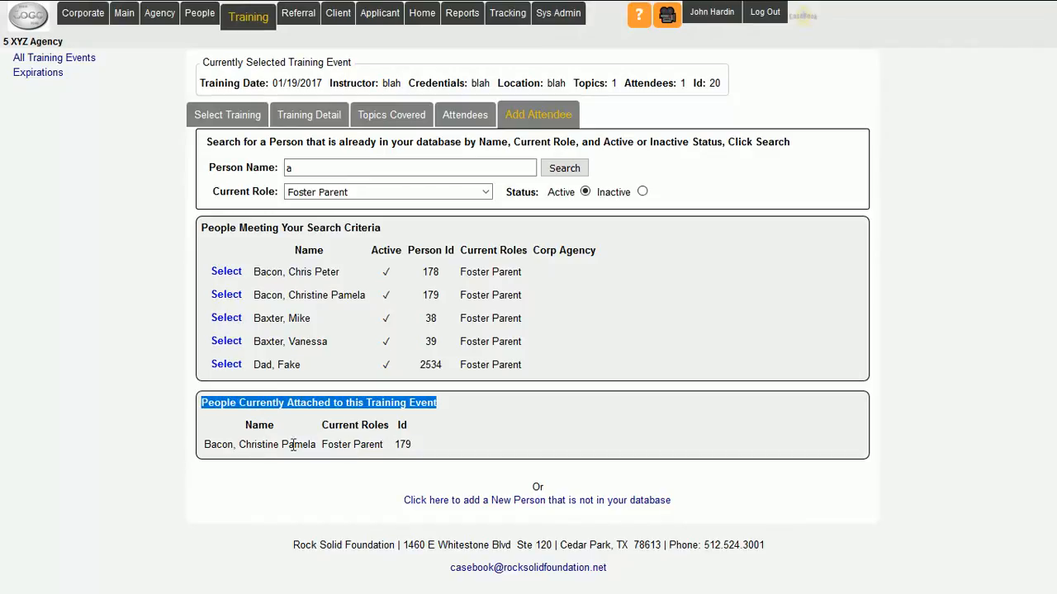
click(208, 489)
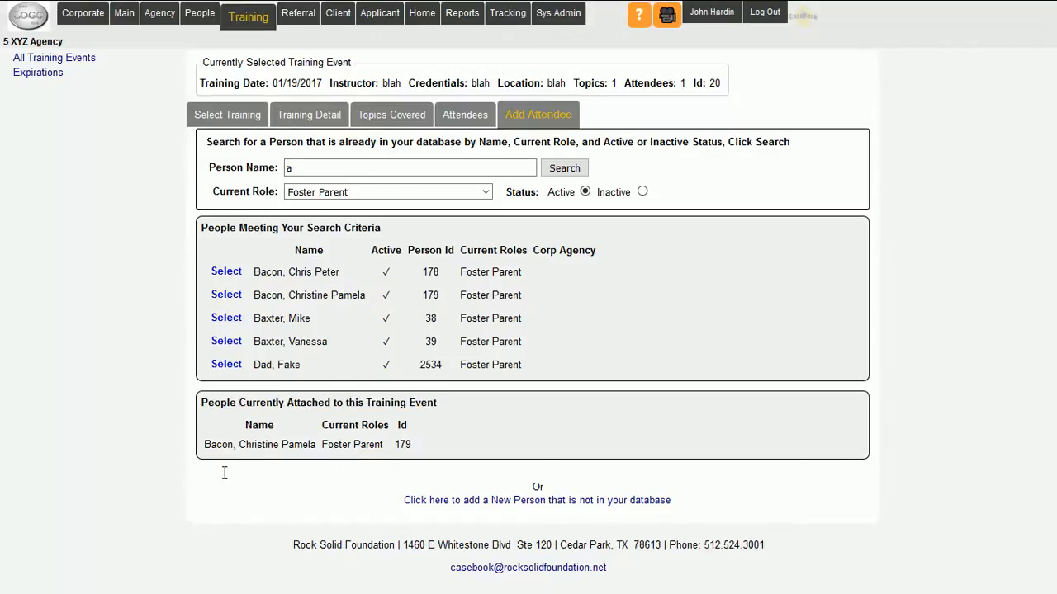
click(228, 365)
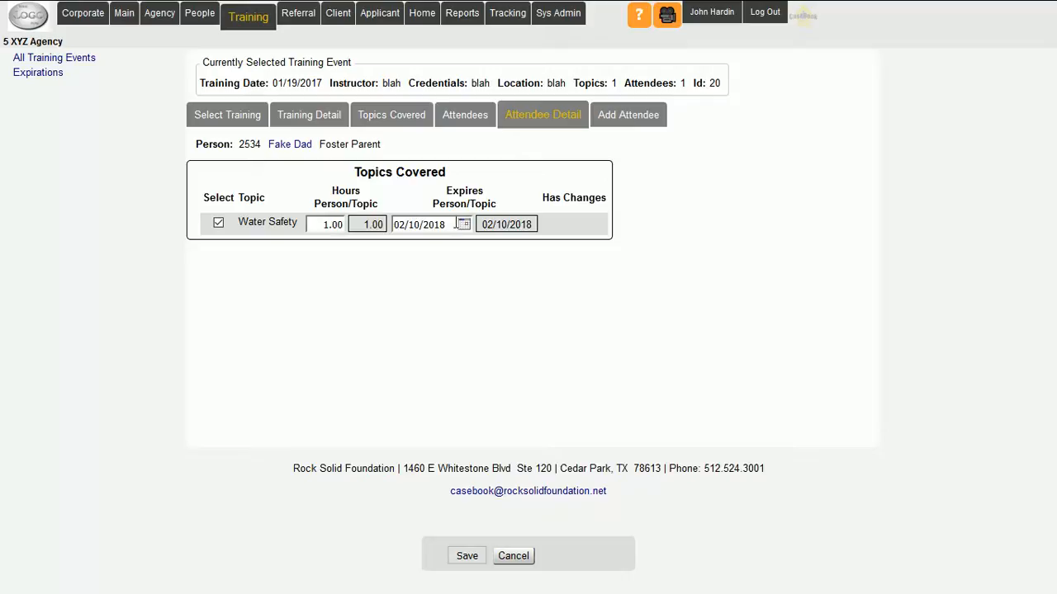
drag(340, 223, 324, 224)
drag(441, 224, 392, 225)
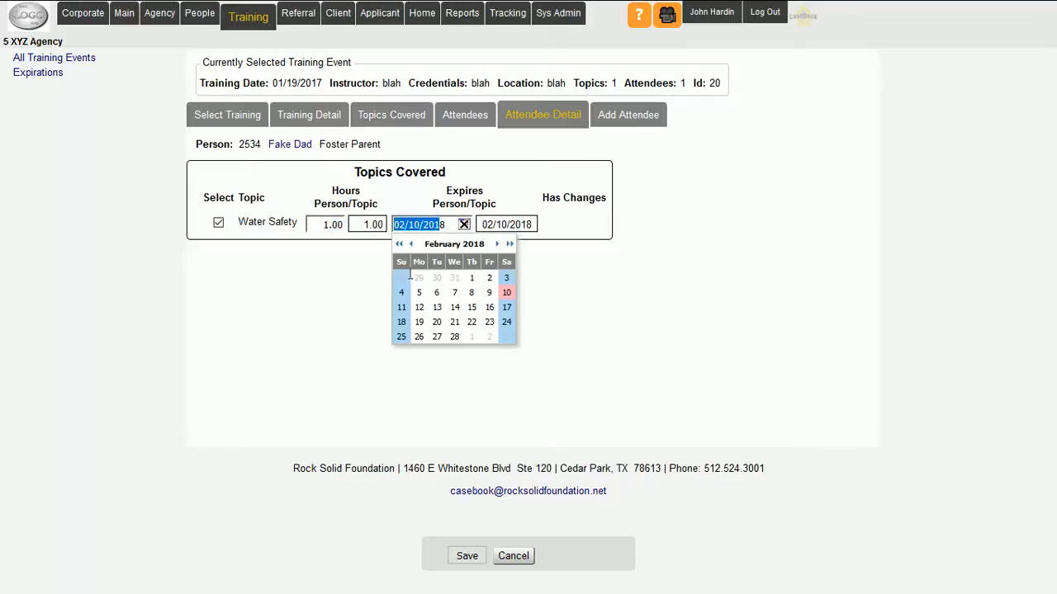
click(405, 276)
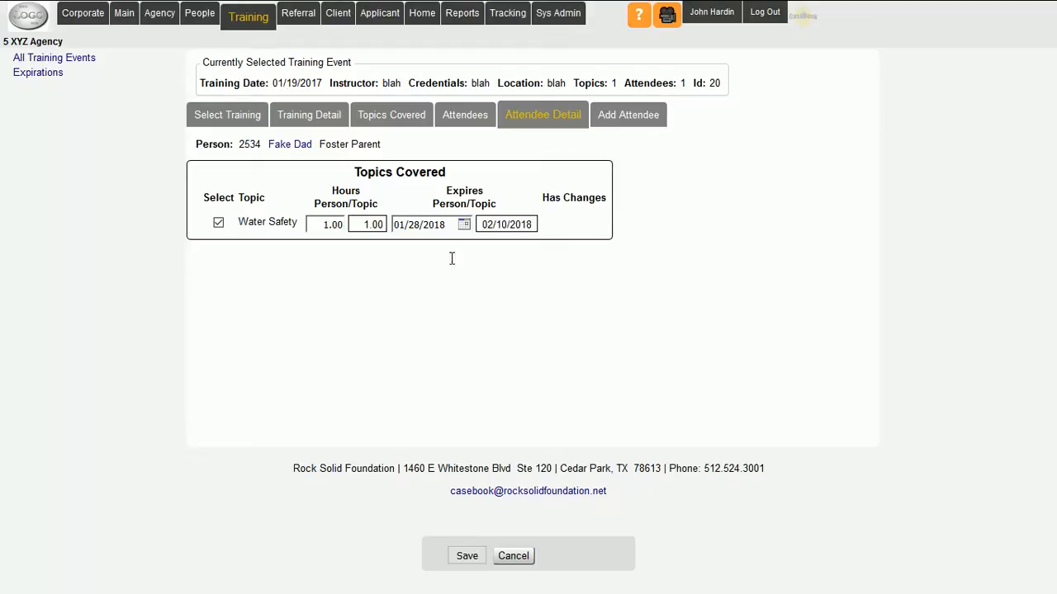
click(467, 556)
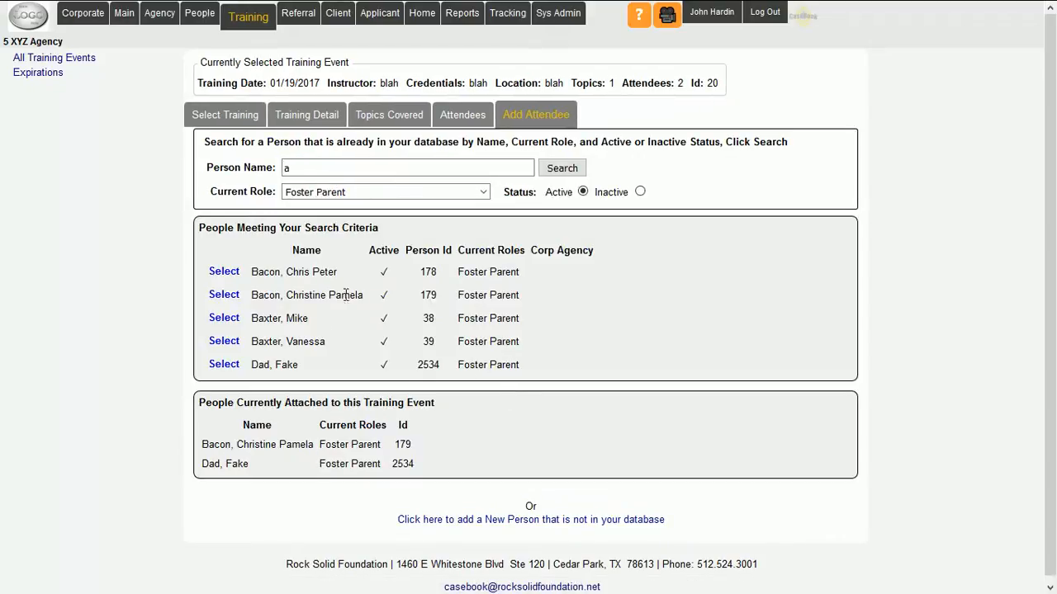
- Search for active foster parents with "r" as the person name
drag(298, 169, 273, 171)
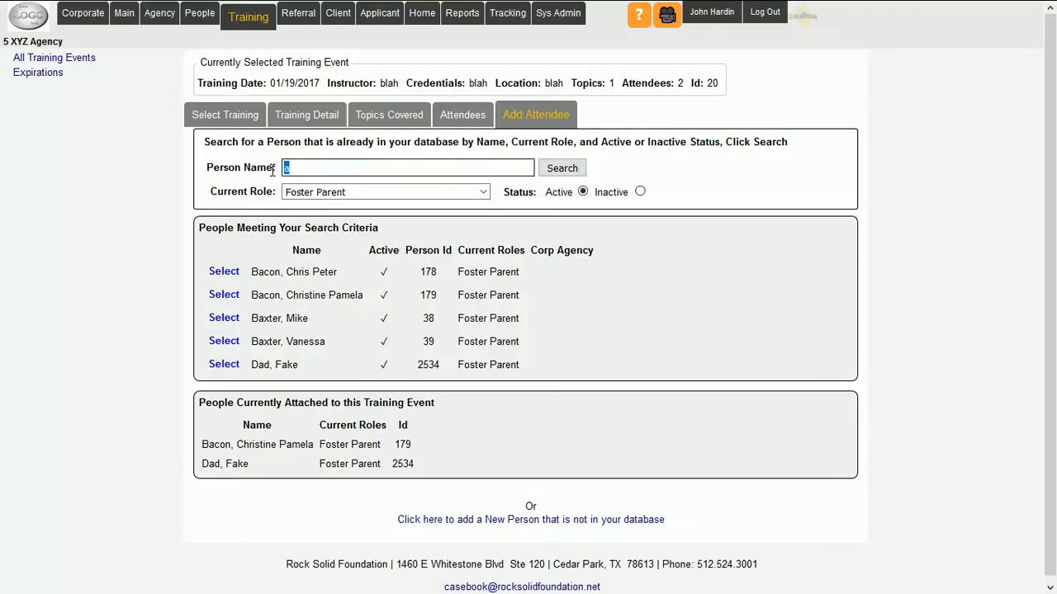
text(r)
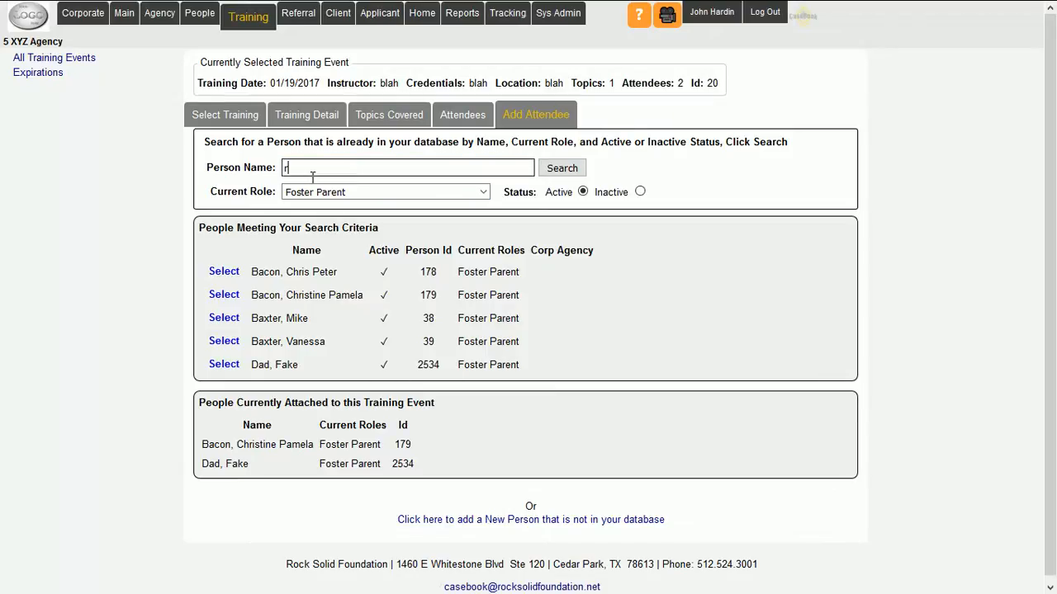
click(566, 168)
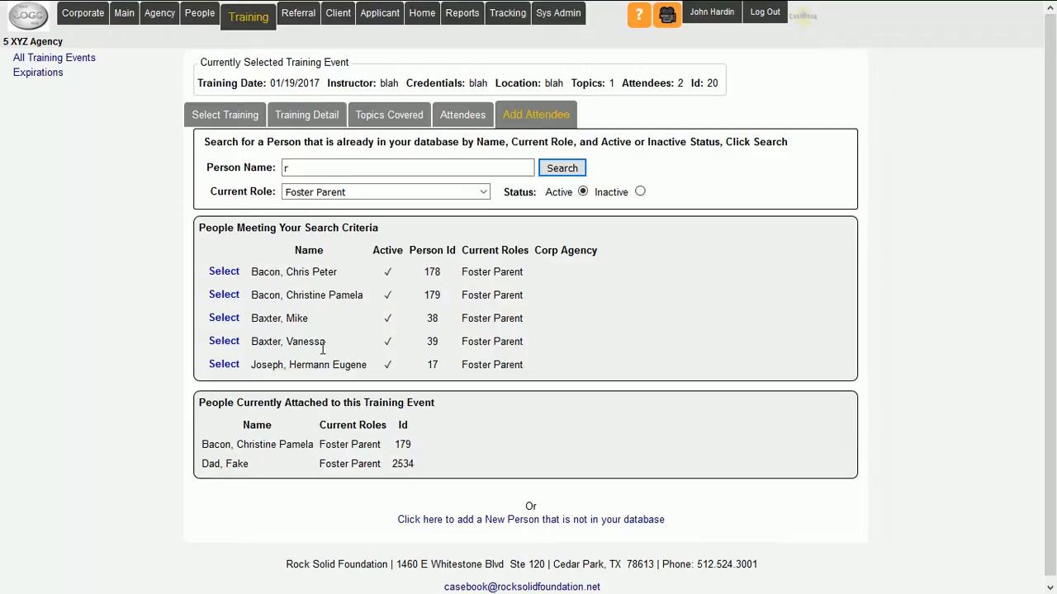
- Add the last foster parent in the "r" results as an attendee with a Water Safety expiration of 02/06/2018, and save
click(224, 365)
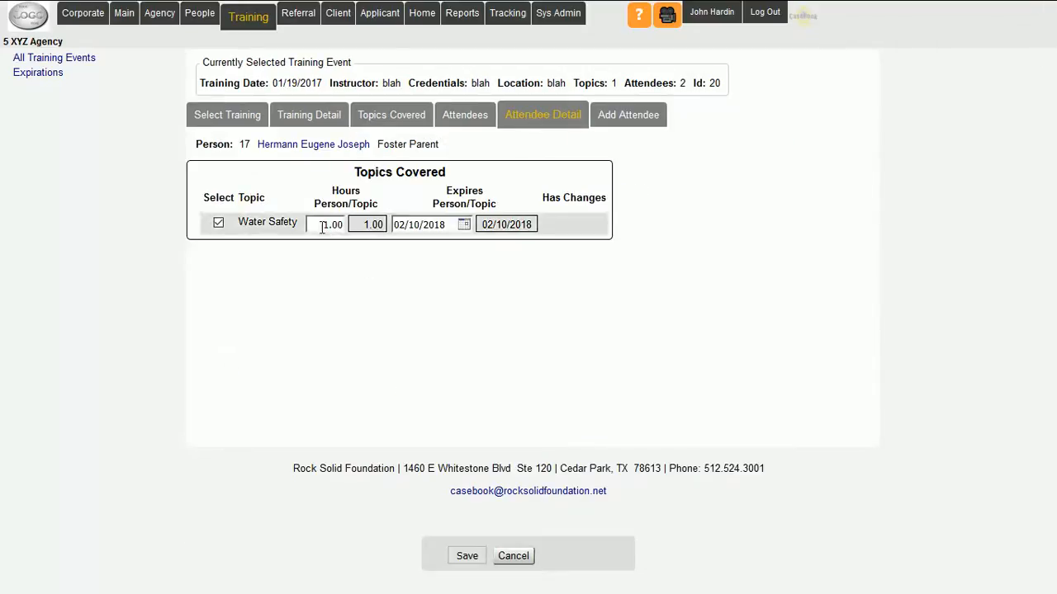
drag(316, 224, 345, 223)
click(389, 274)
drag(398, 224, 446, 224)
click(433, 291)
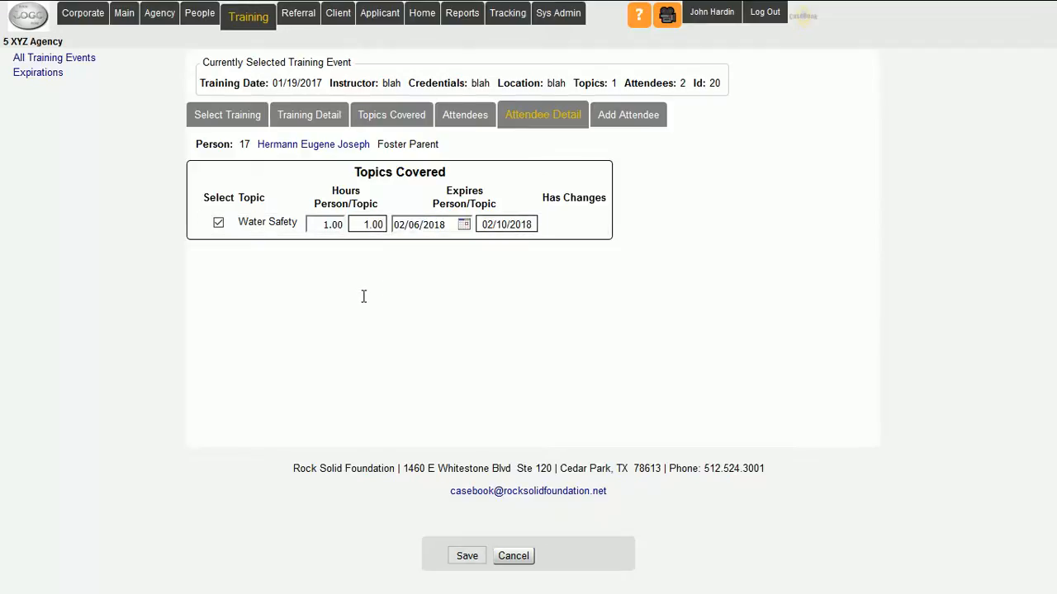
click(462, 559)
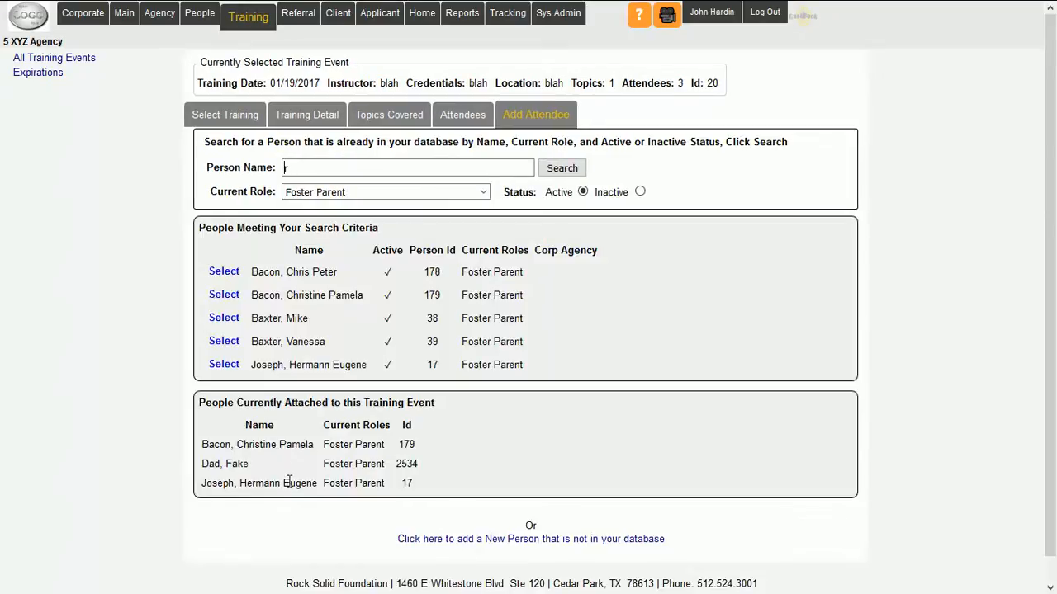
- Review the people attached to the training event and the event's summary details
drag(416, 483, 206, 452)
click(140, 411)
drag(203, 84, 400, 85)
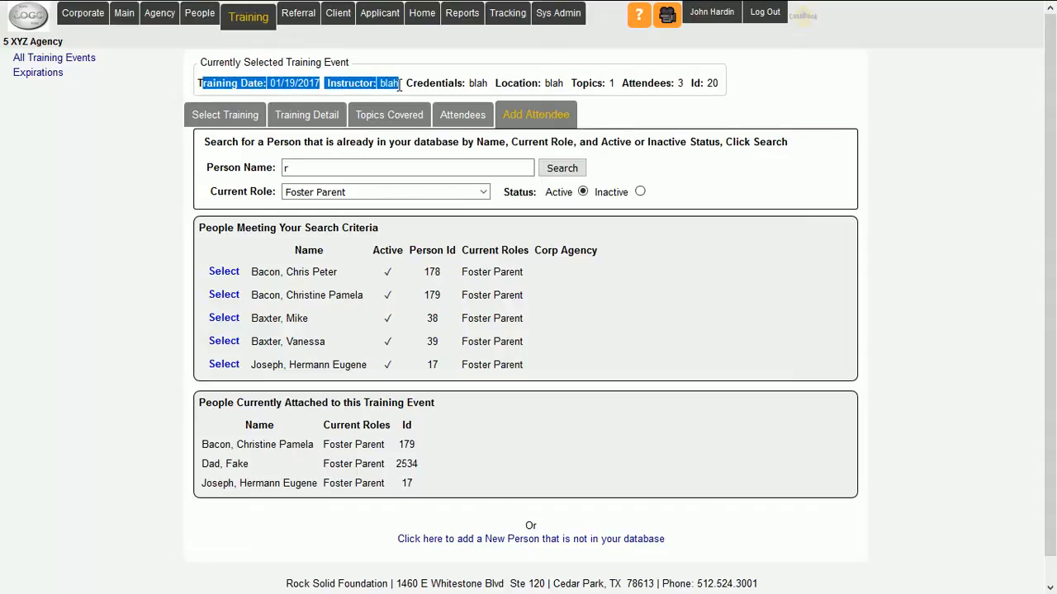
click(102, 328)
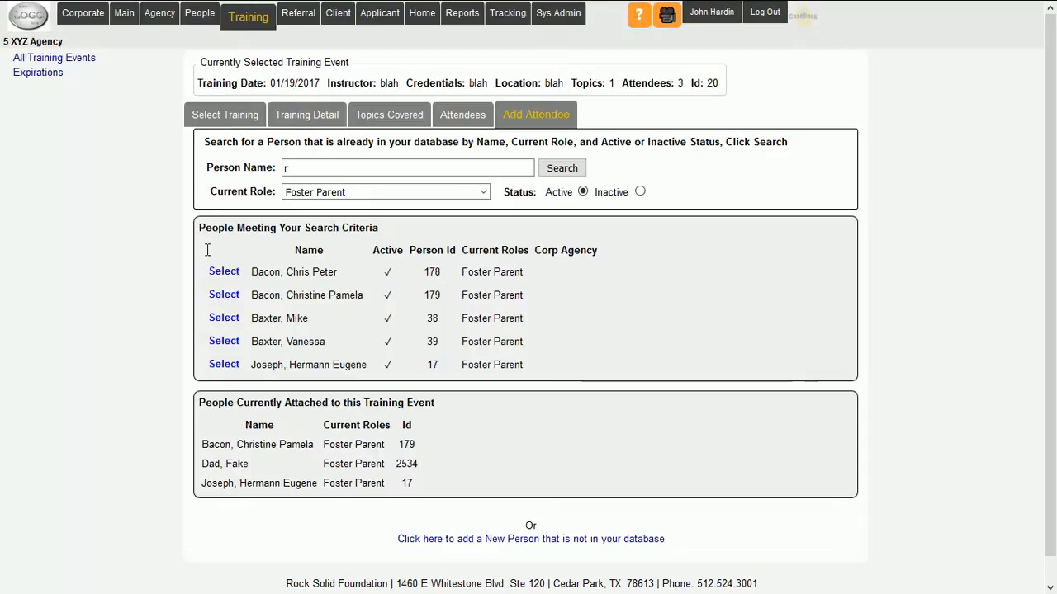
- Show all training events and examine the topic and attendees listed for the 01/19/2017 event
click(64, 57)
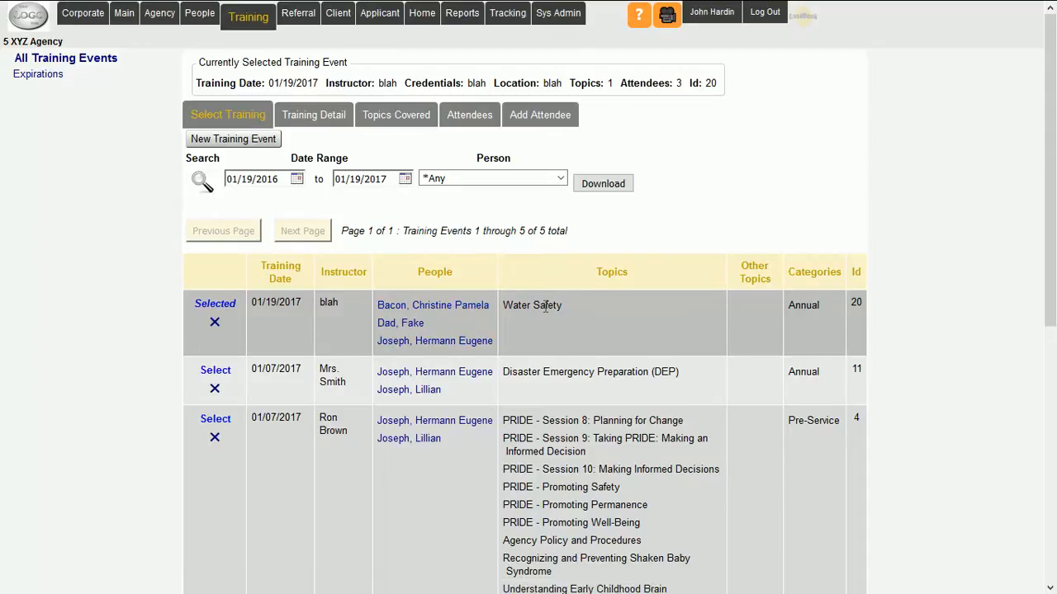
drag(569, 312, 501, 307)
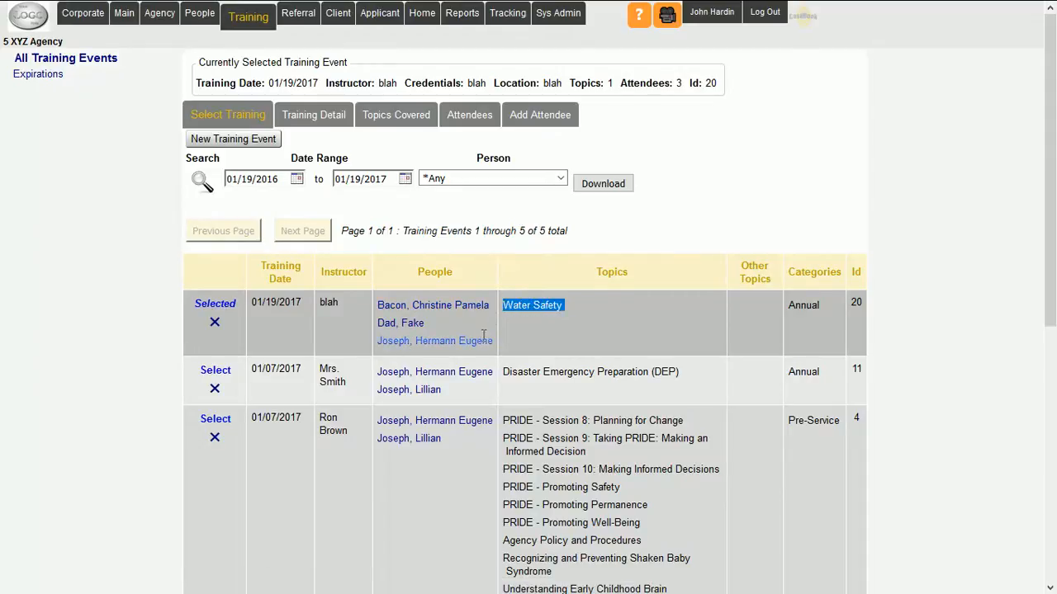
drag(495, 343, 377, 306)
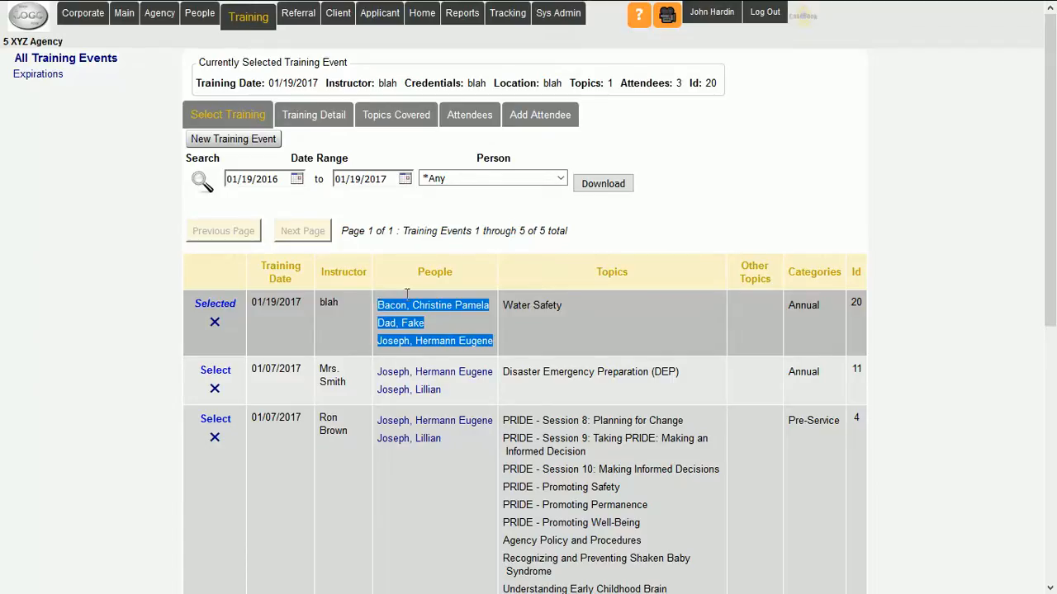
click(576, 222)
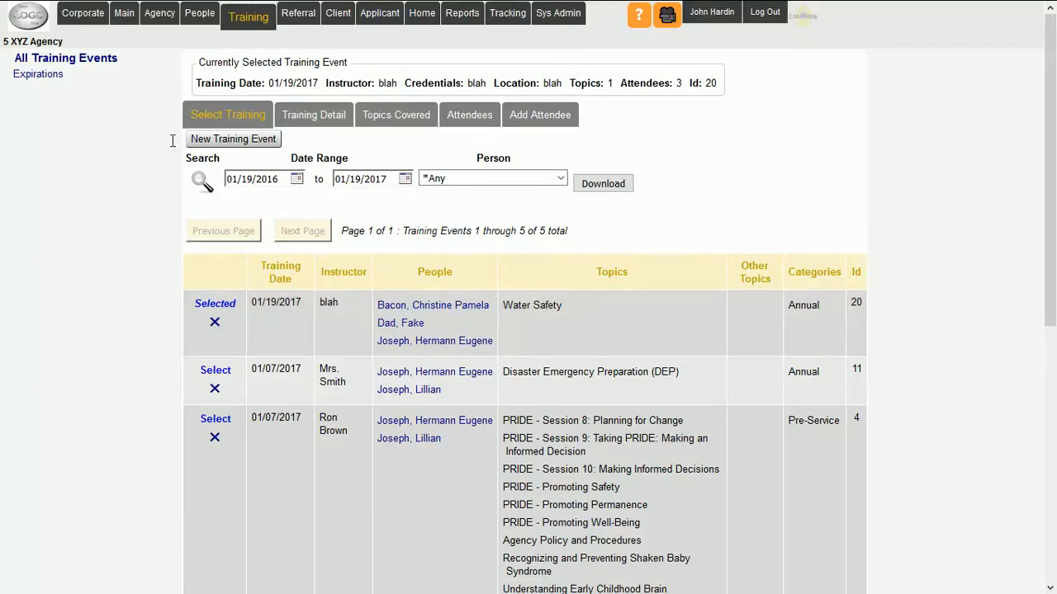
- Start a new training event and set its training date to 01/20/2017
click(232, 141)
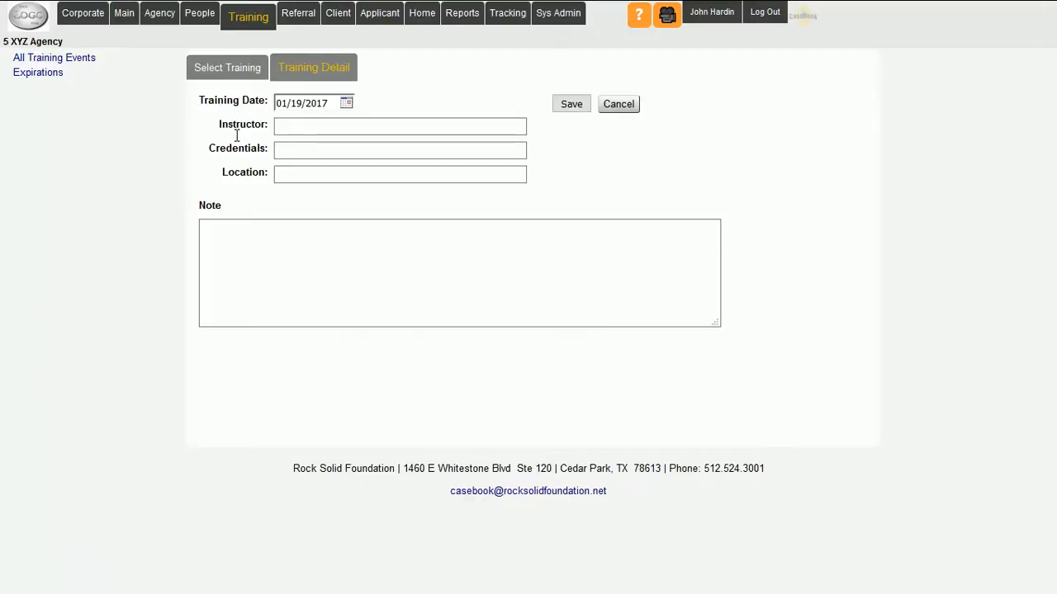
click(348, 100)
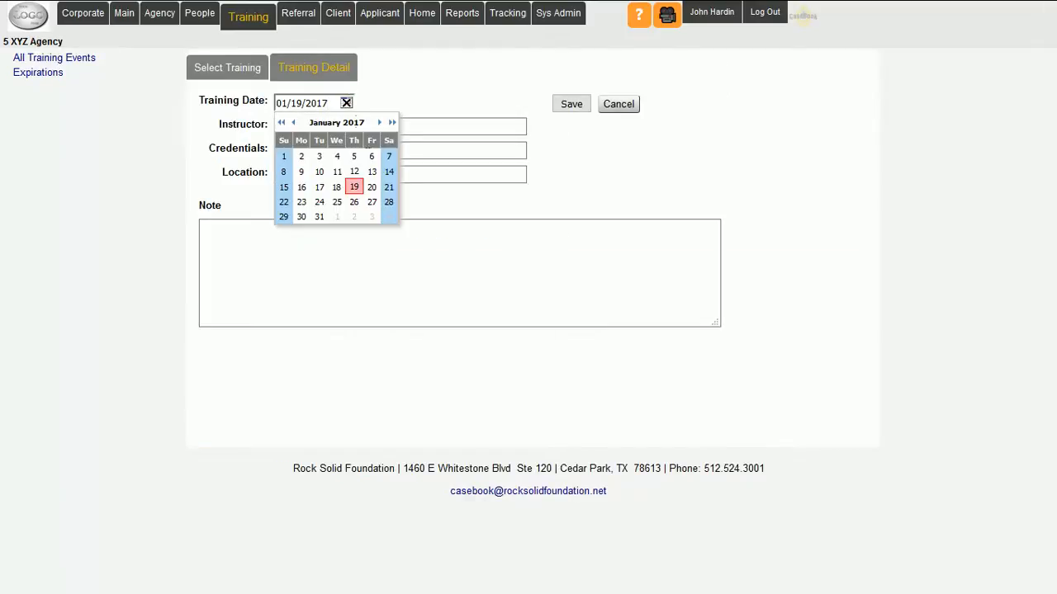
click(372, 187)
- Enter "blah" as the event's instructor, credentials, location and note, and save the training details
click(299, 125)
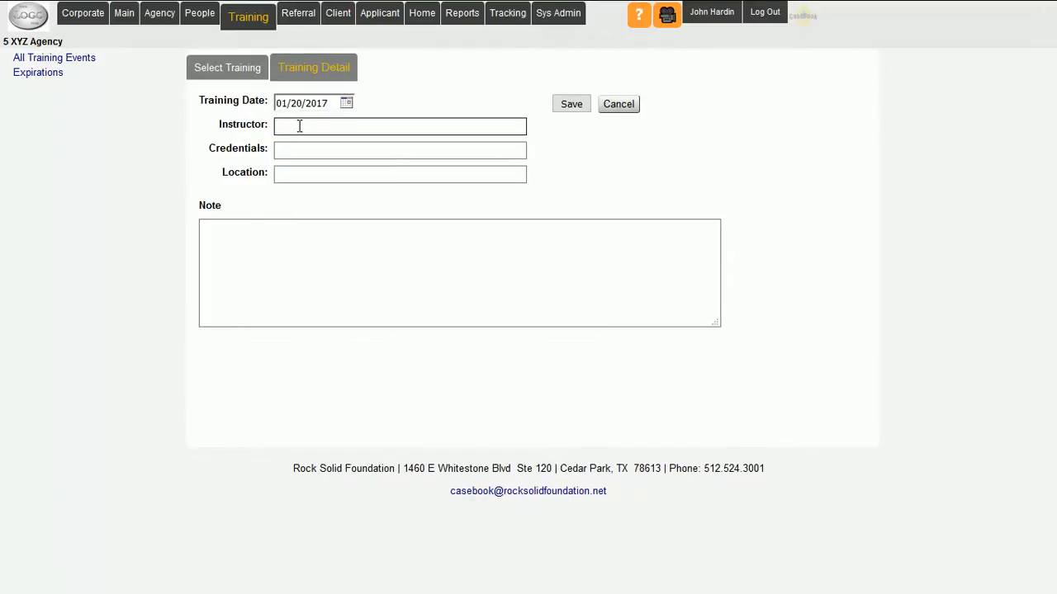
text(blah)
key(Tab)
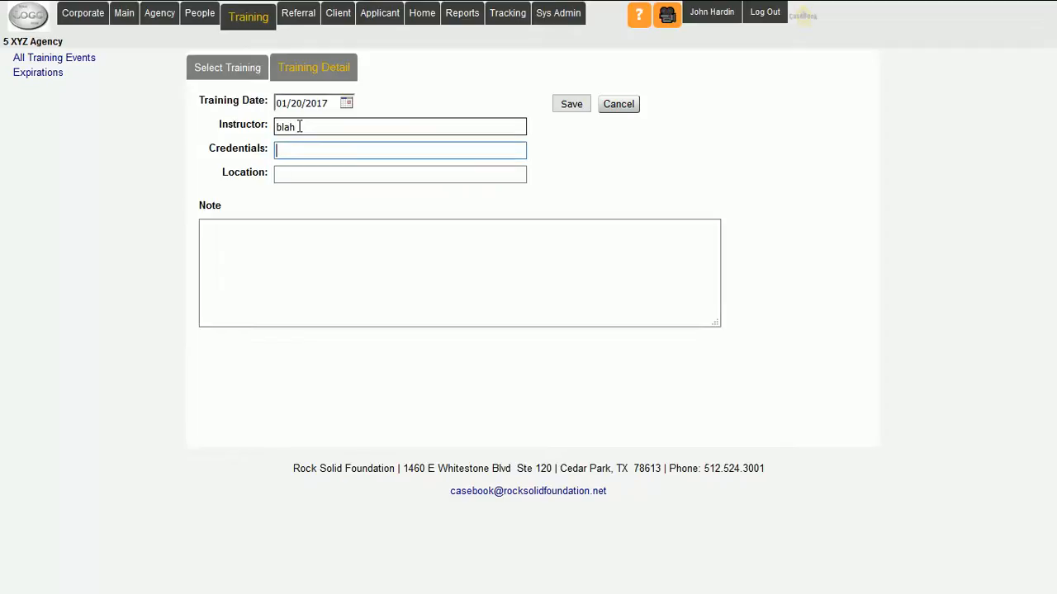
text(blah)
key(Tab)
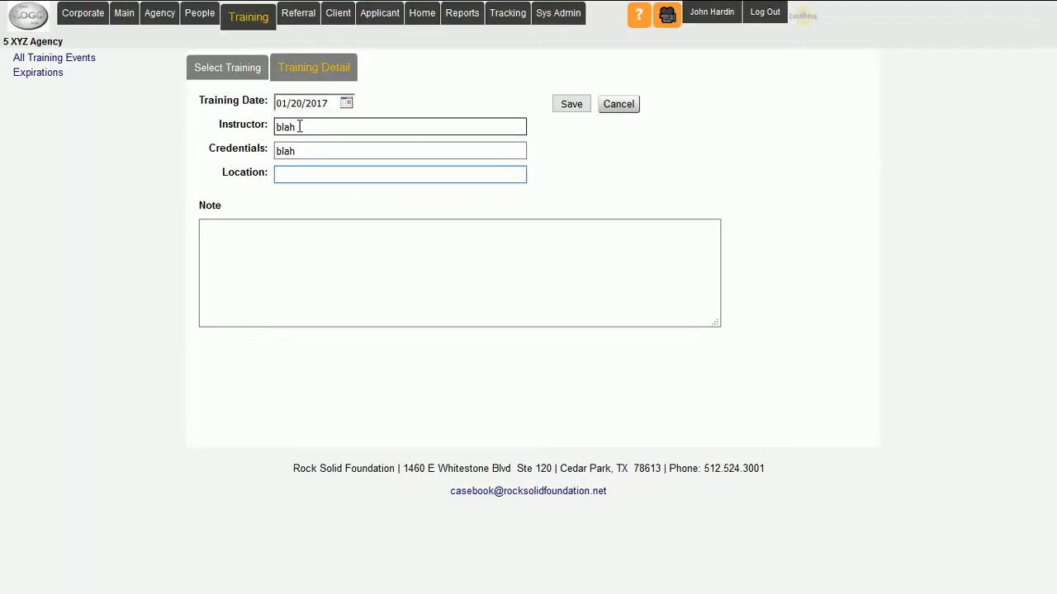
text(blah)
key(Tab)
text(b)
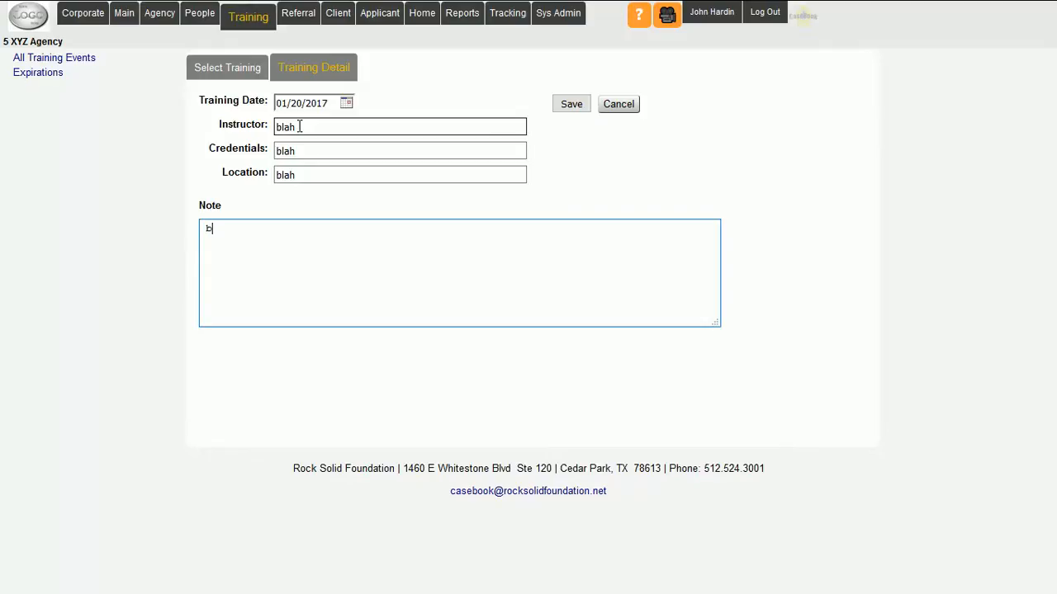
text(lah)
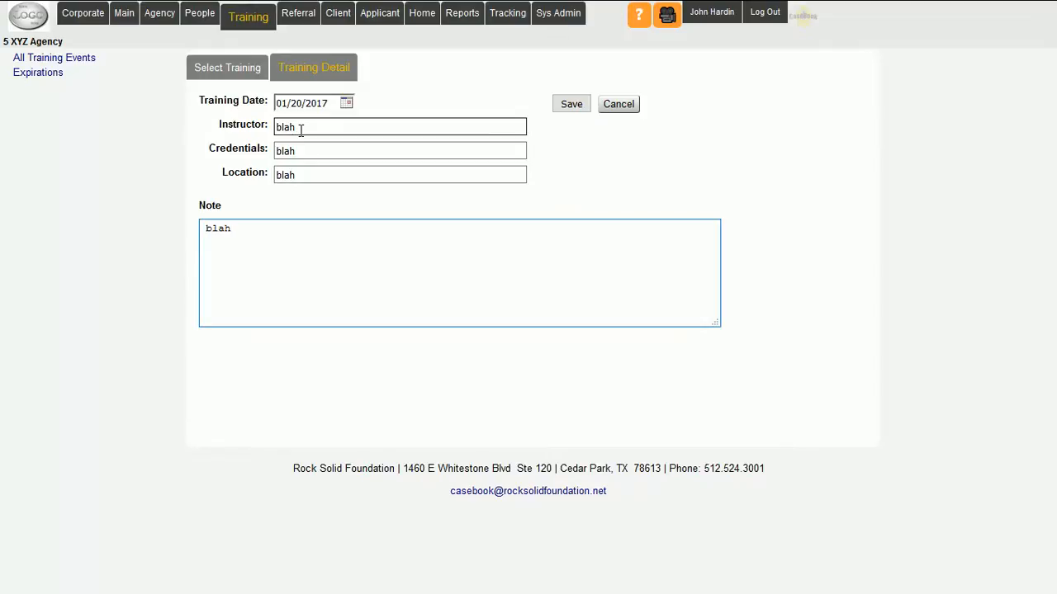
click(571, 104)
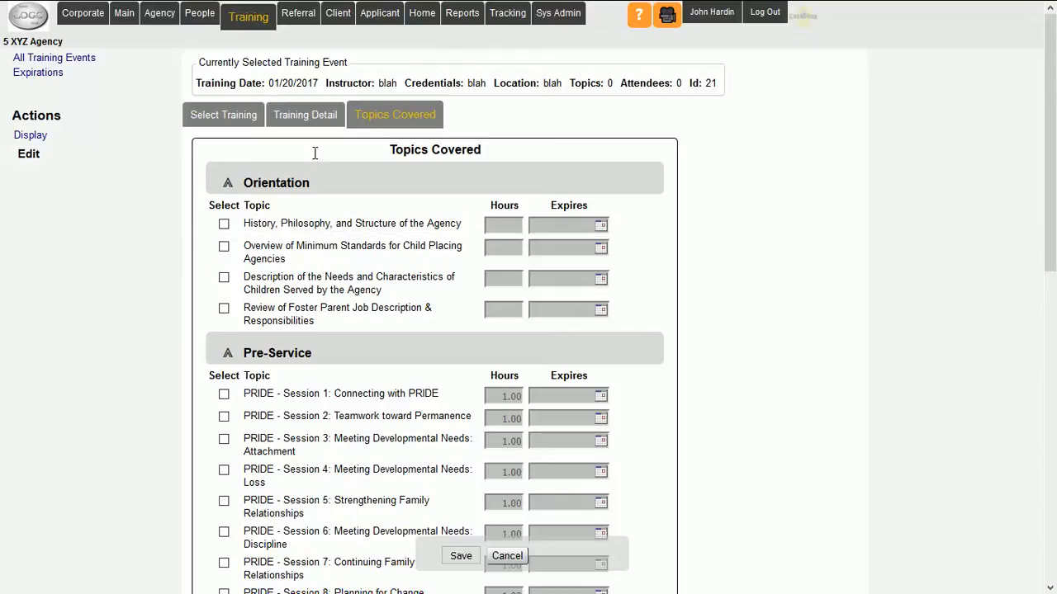
- Select the annual topics Emergency Behavior Intervention (EBI), First Aid, Informed Medical Consent and Medication Management as covered
scroll(163, 302, down, 5)
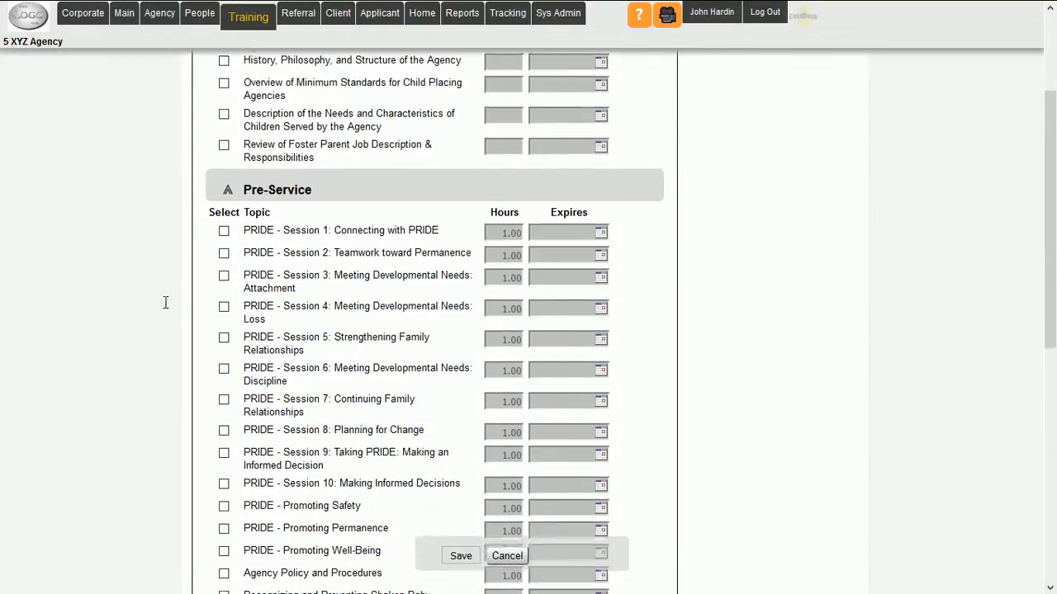
scroll(160, 306, down, 2)
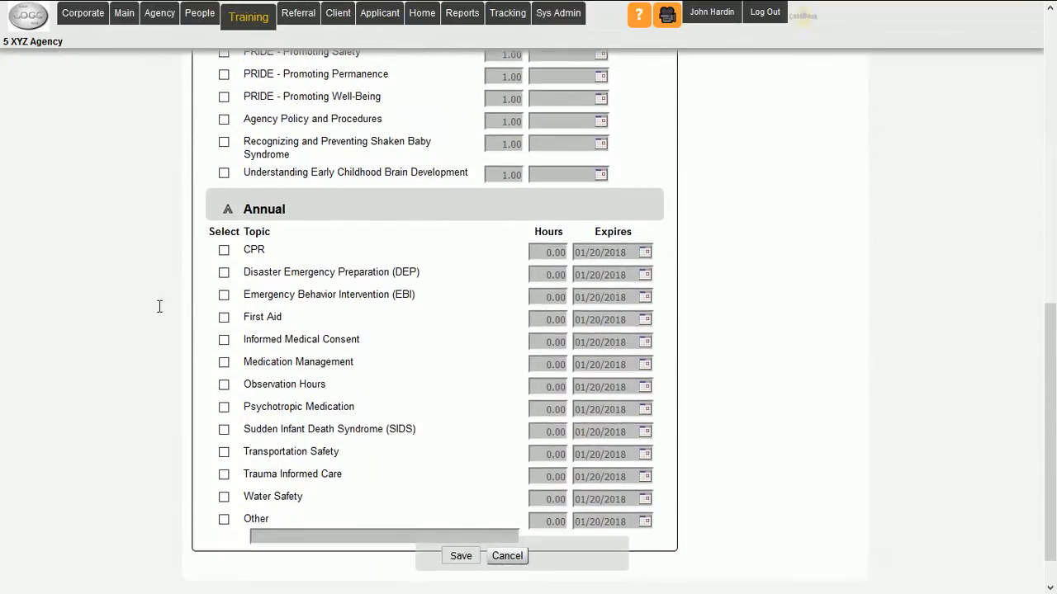
click(223, 295)
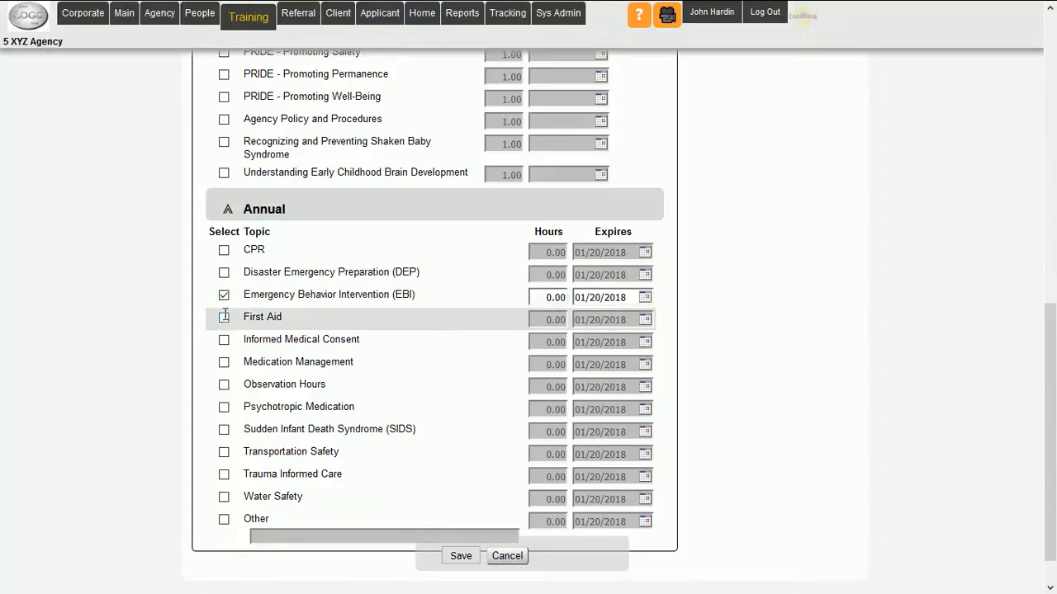
click(224, 318)
click(224, 339)
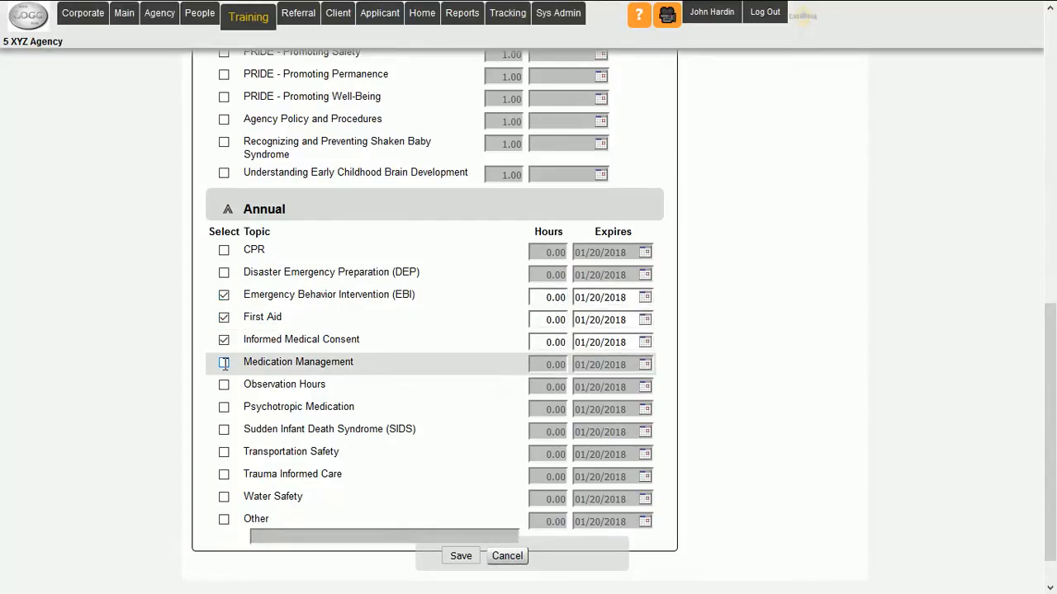
click(224, 362)
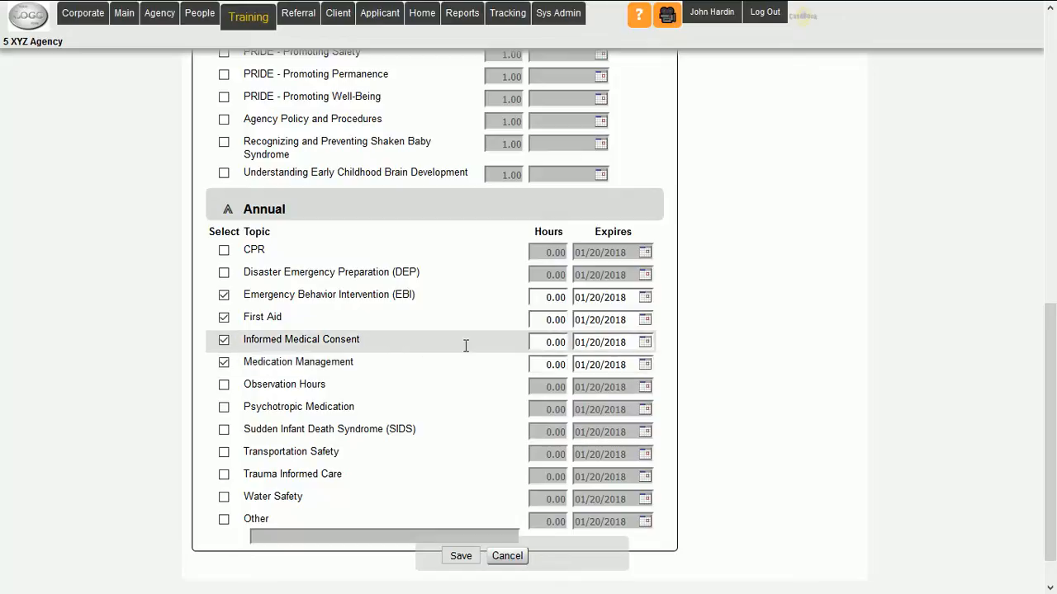
- Set the hours to 1 for Emergency Behavior Intervention, 2 for First Aid, 3 for Informed Medical Consent and 4 for Medication Management
drag(553, 298, 515, 365)
text(1)
text(2)
text(3)
text(4)
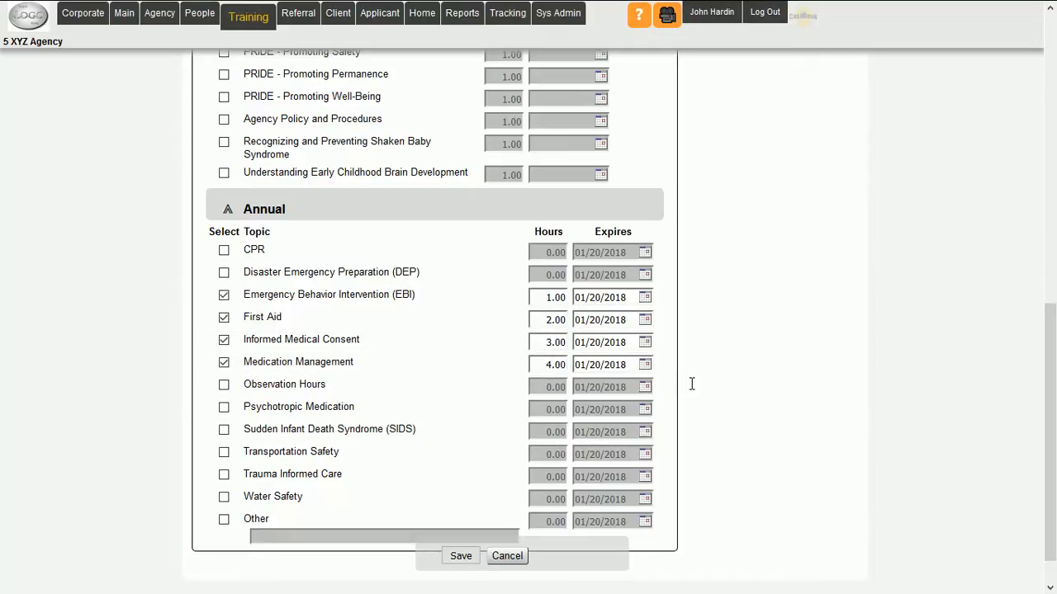
- Set expirations to 01/01/2018 for EBI, 01/18/2018 for First Aid, 01/24/2018 for Informed Medical Consent, 01/15/2018 for Medication Management, and save the topics
click(645, 297)
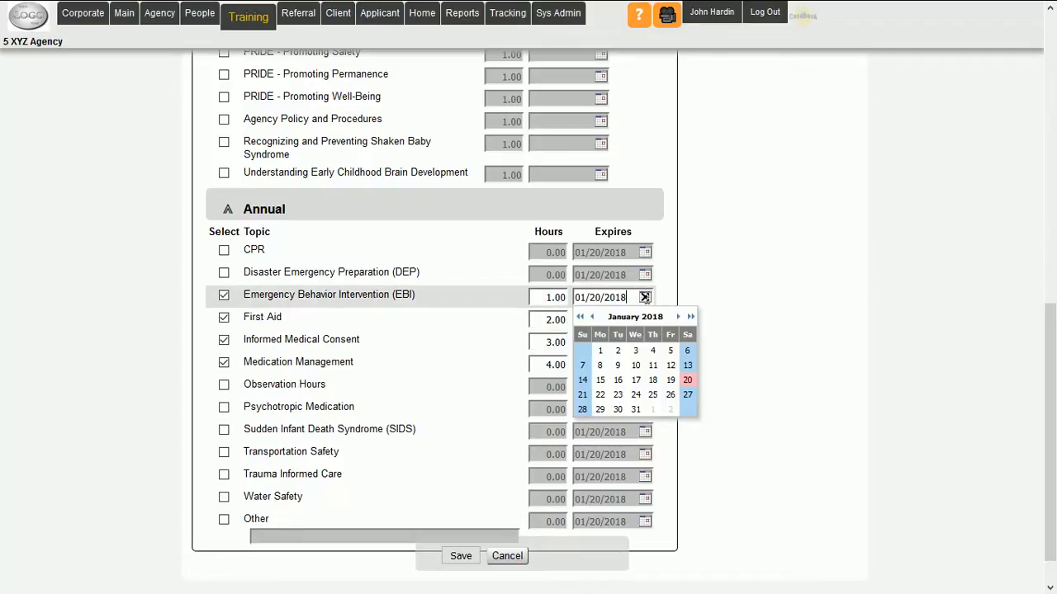
click(601, 351)
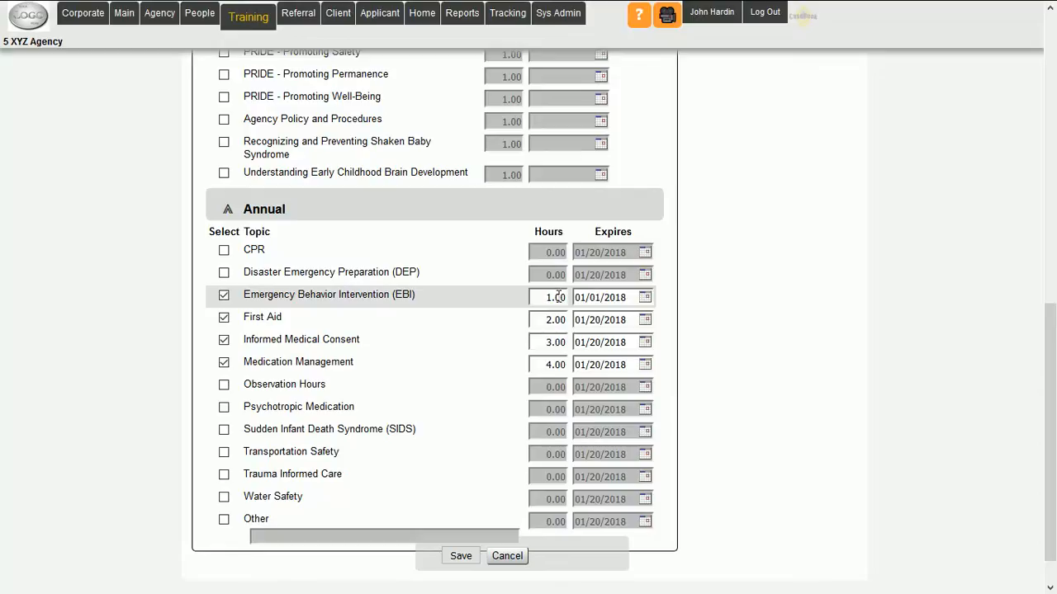
click(650, 319)
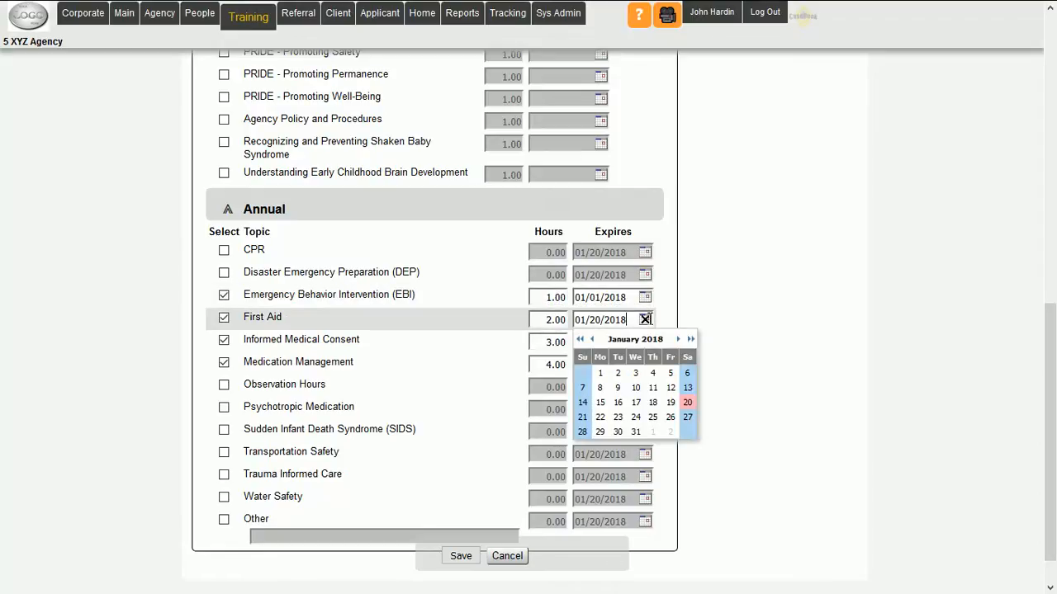
click(649, 400)
click(647, 343)
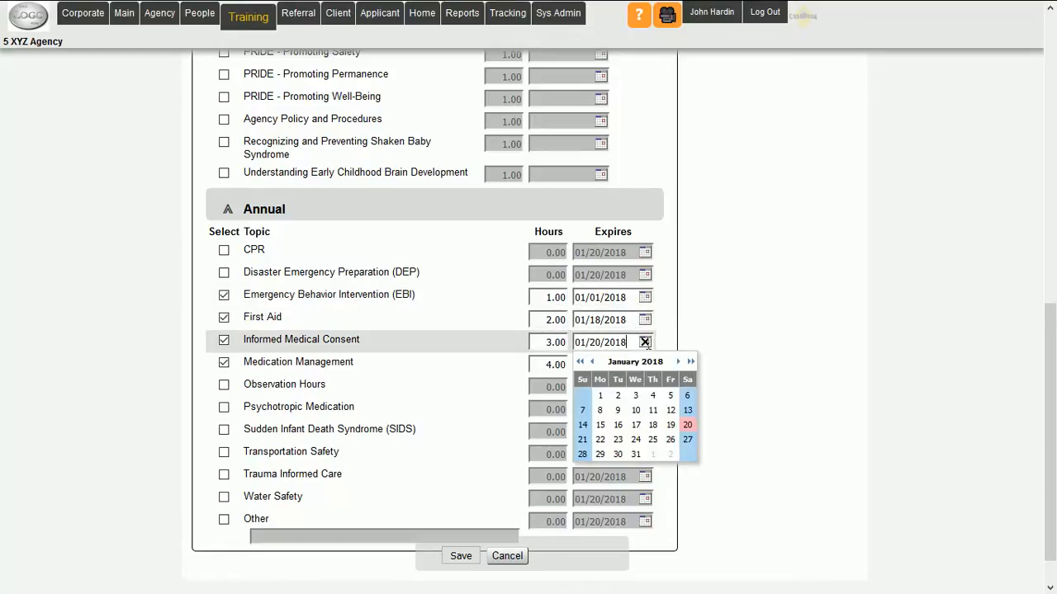
click(636, 439)
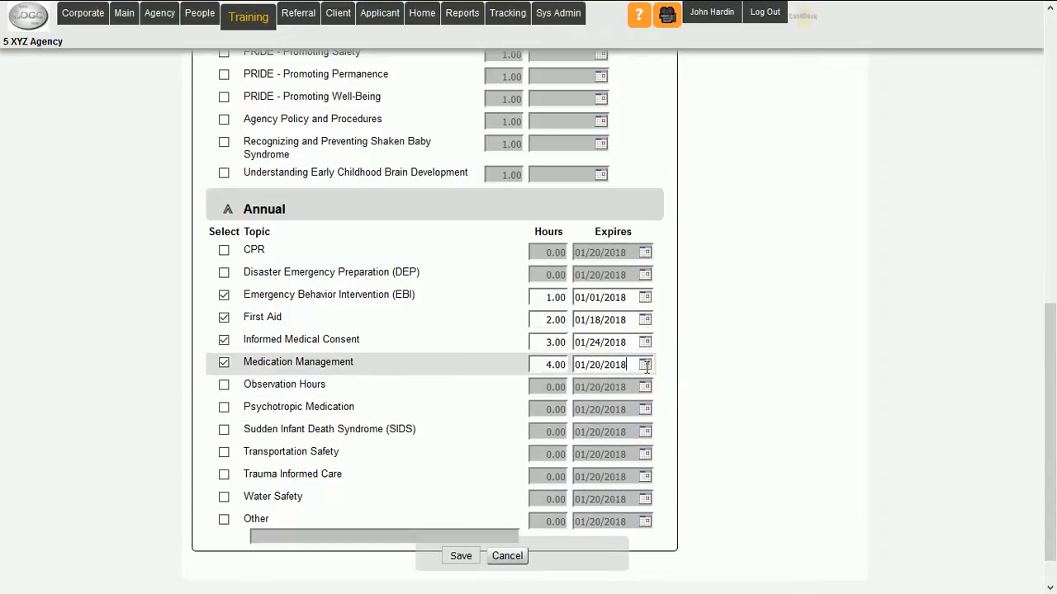
click(645, 364)
click(600, 448)
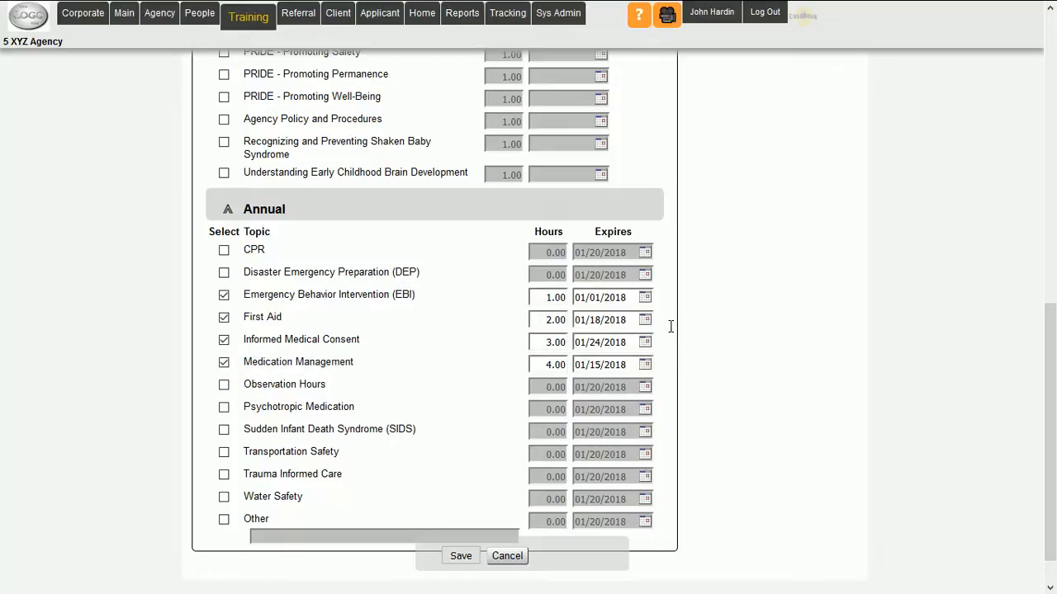
click(461, 555)
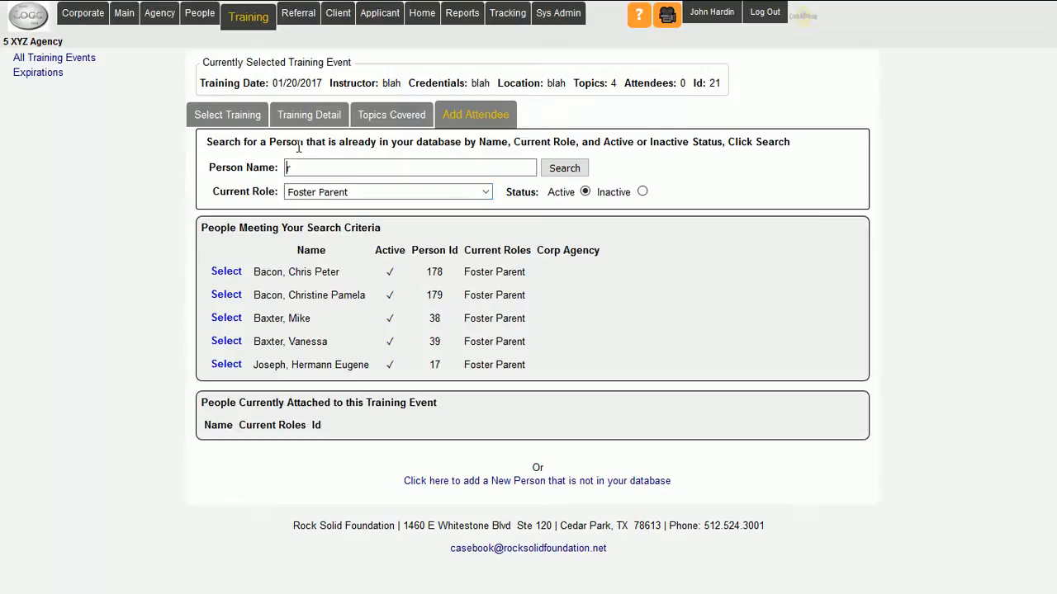
- Search the active foster parents for names matching "t" as attendees of the training event
drag(301, 169, 266, 161)
text(t)
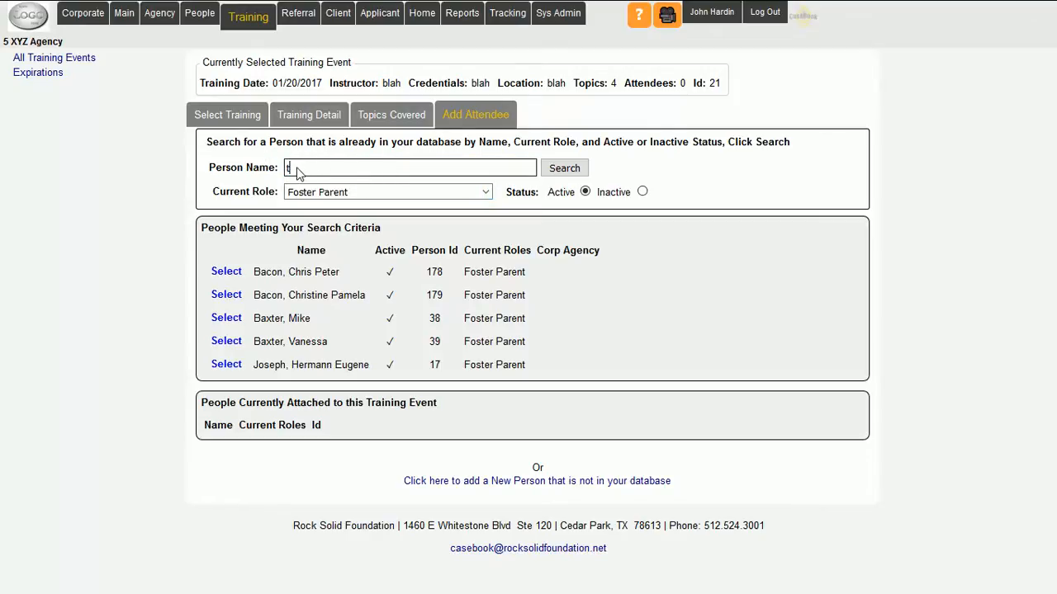
click(564, 168)
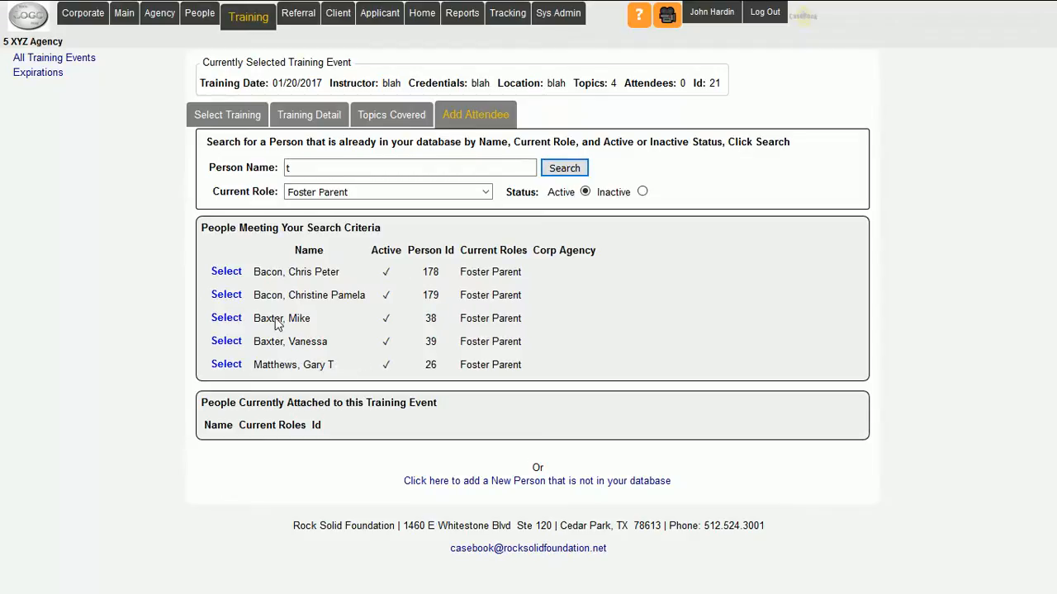
- Add the second listed foster parent as an attendee with 4 hours and a 01/27/2018 expiration for Informed Medical Consent, and save
click(224, 295)
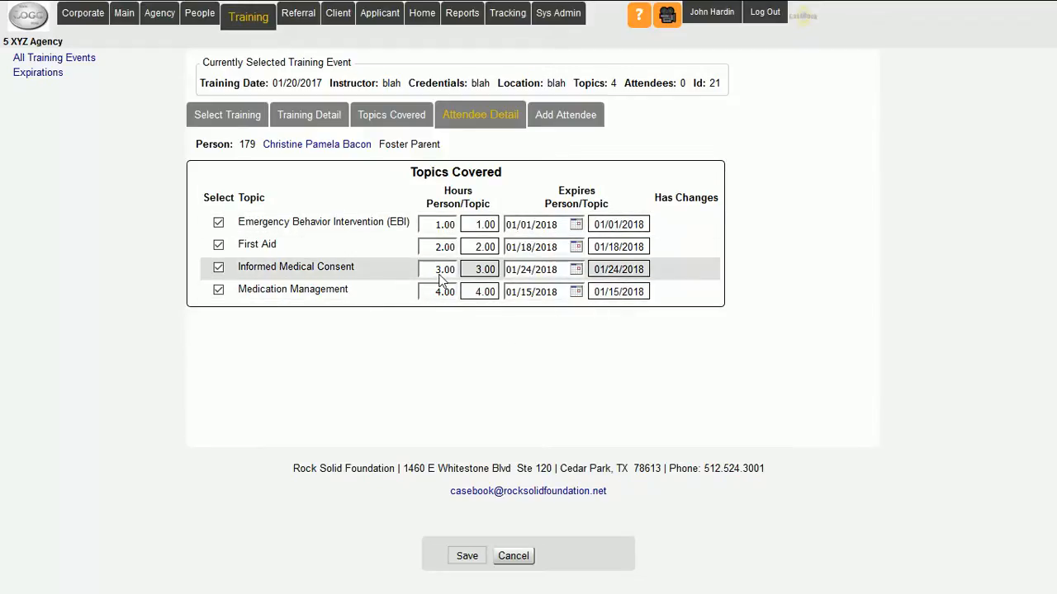
drag(437, 272, 429, 270)
text(4)
click(576, 269)
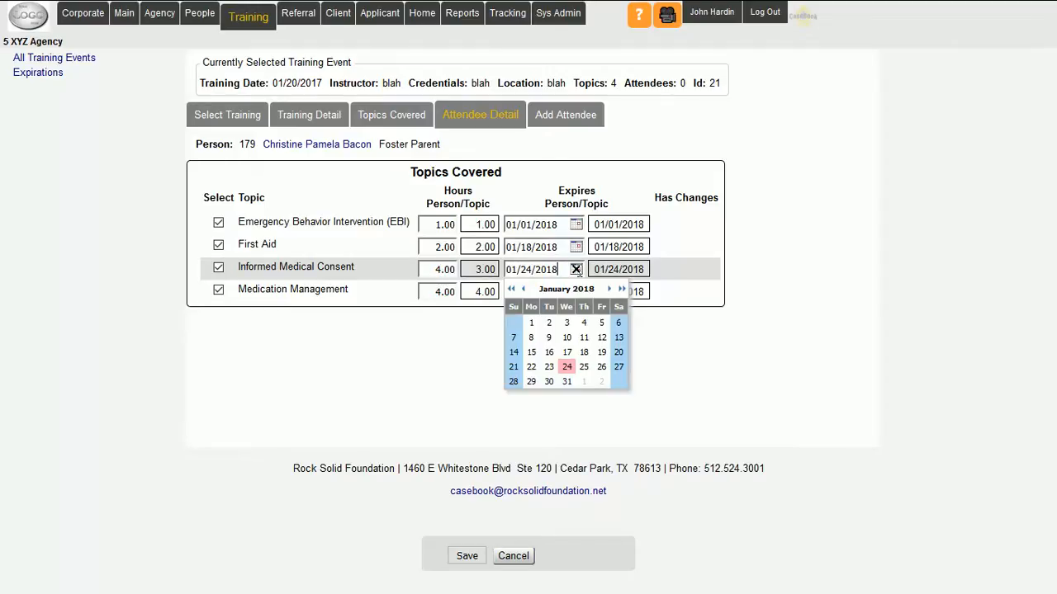
click(619, 366)
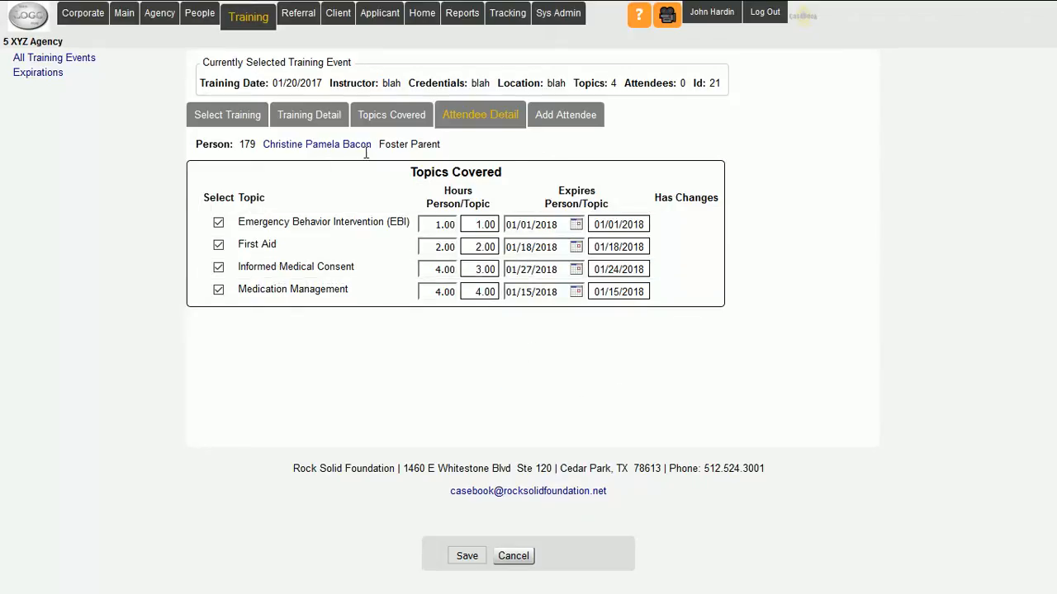
drag(366, 147, 298, 157)
click(467, 554)
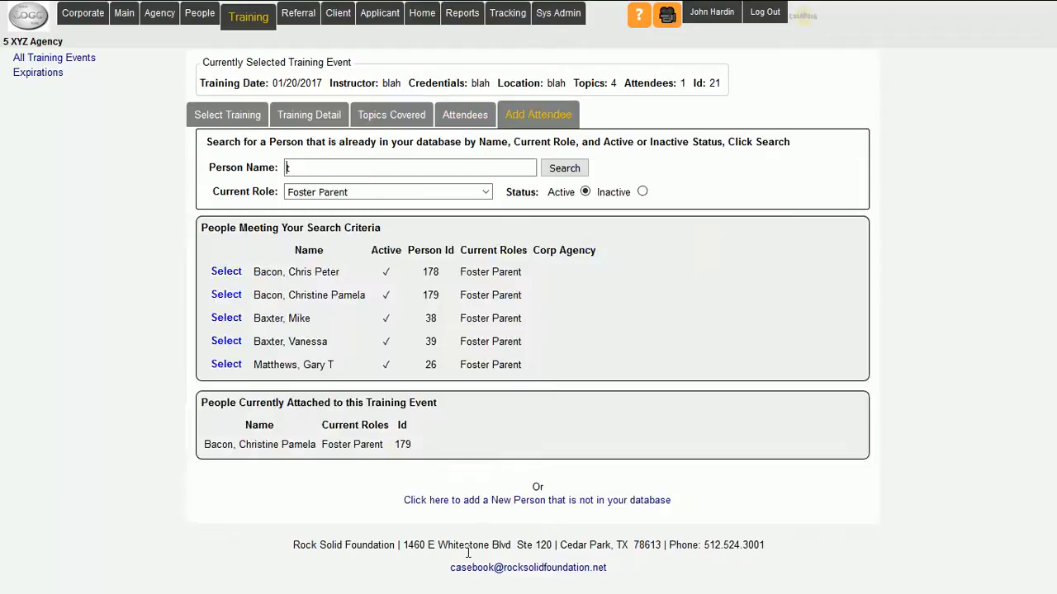
- Add the fifth listed foster parent with the default topic values and the third with 8 Medication Management hours, saving each attendee
click(223, 364)
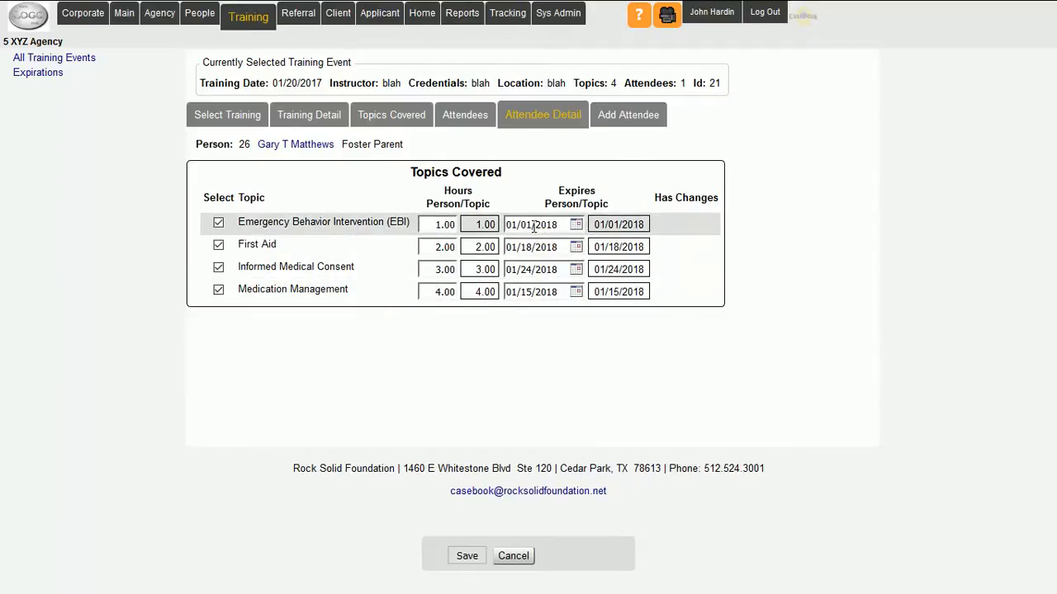
click(467, 556)
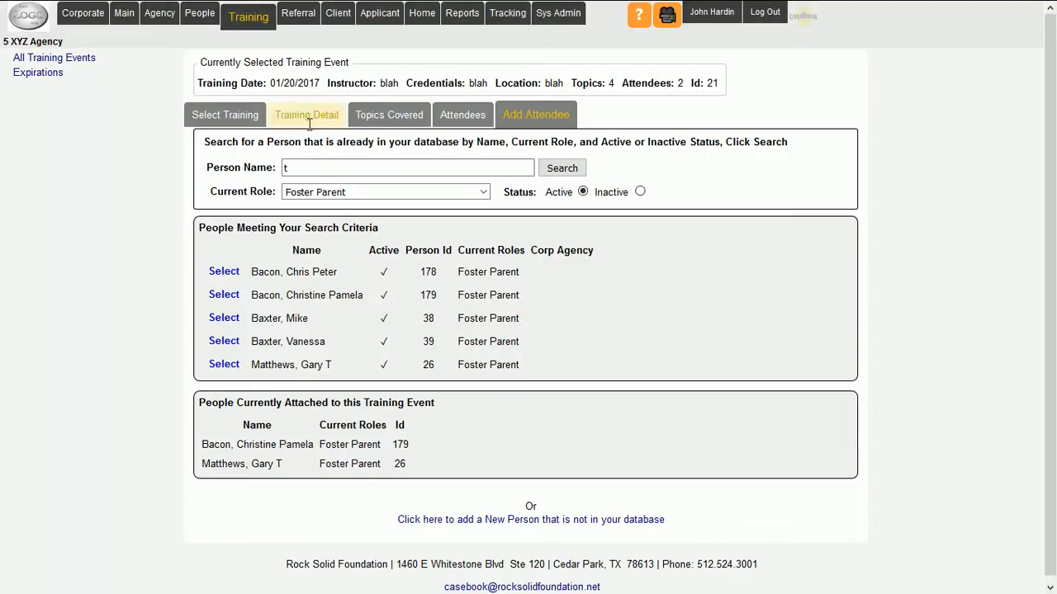
click(222, 319)
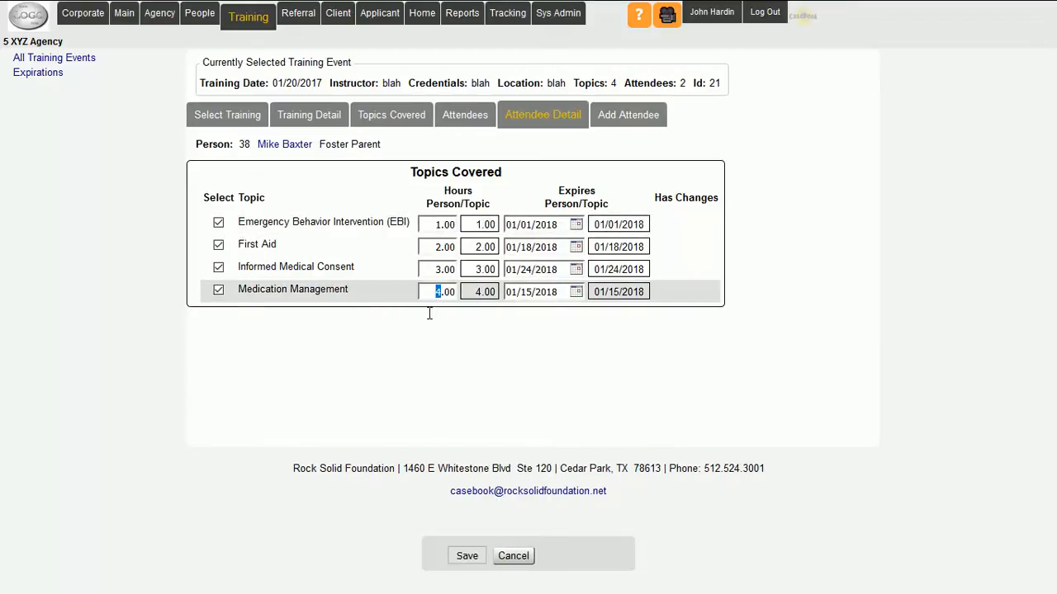
text(8)
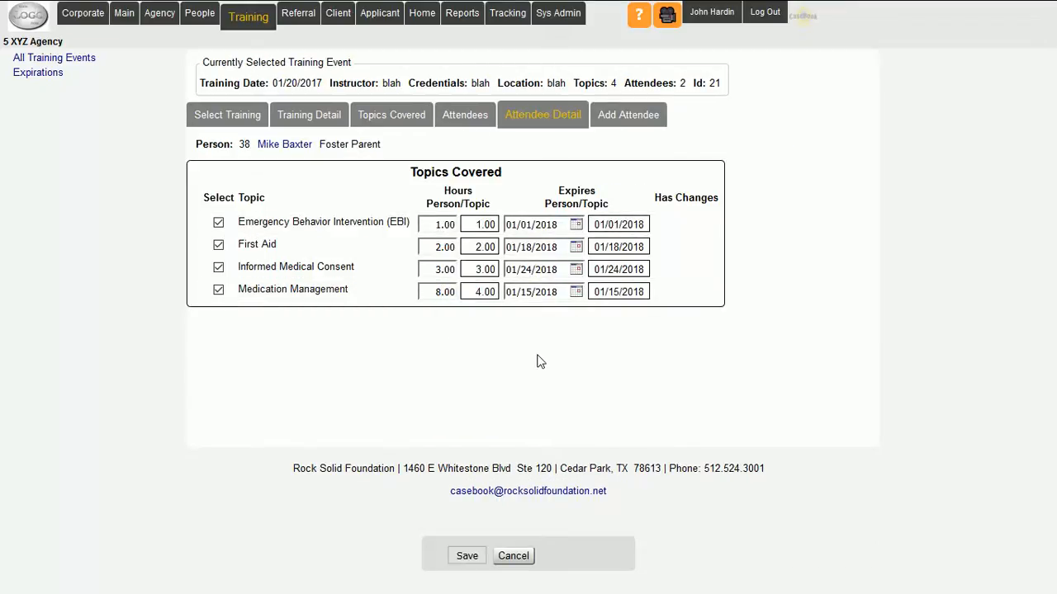
click(467, 556)
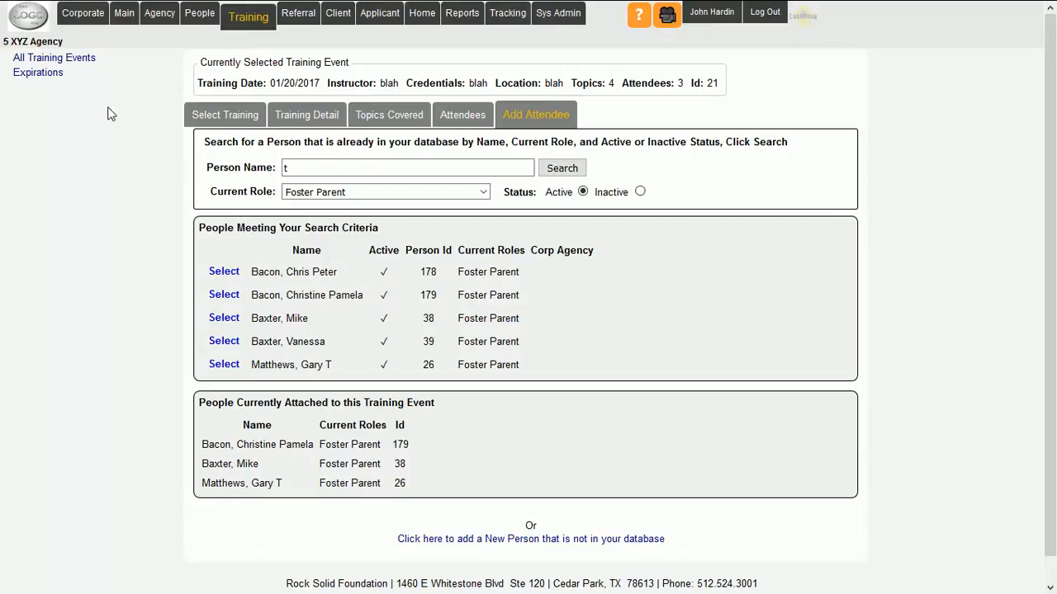
- Open the list of all training events and search it with the date range extended to 01/20/2017
click(83, 60)
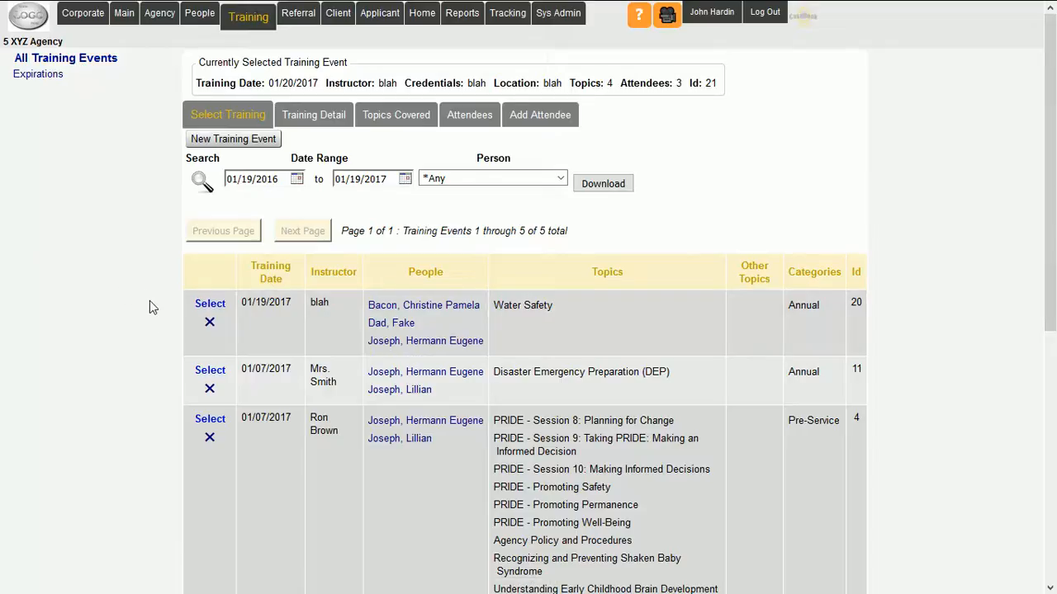
scroll(159, 333, down, 4)
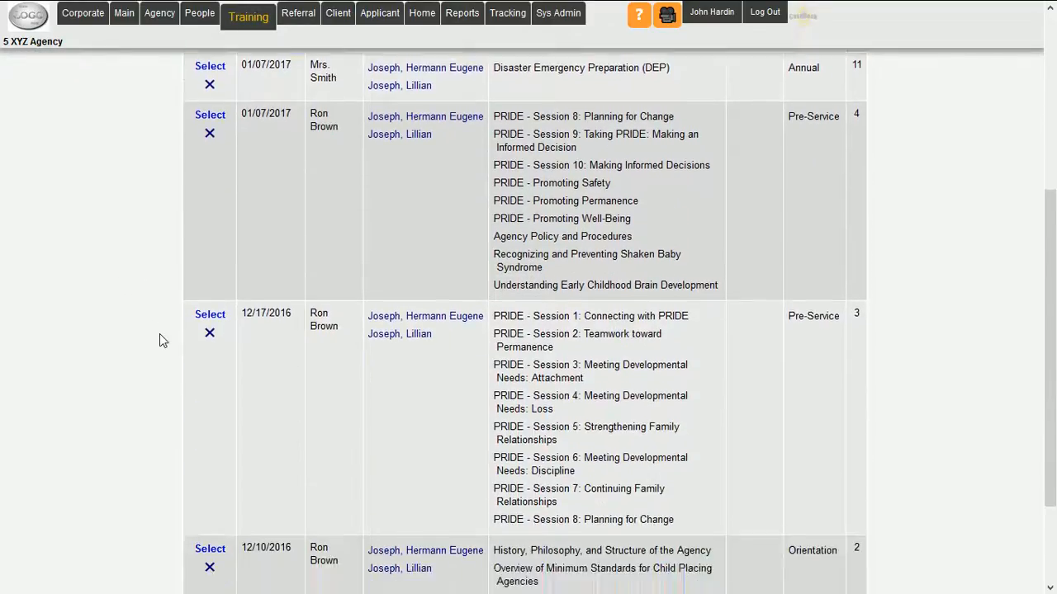
scroll(159, 333, up, 2)
scroll(160, 334, down, 2)
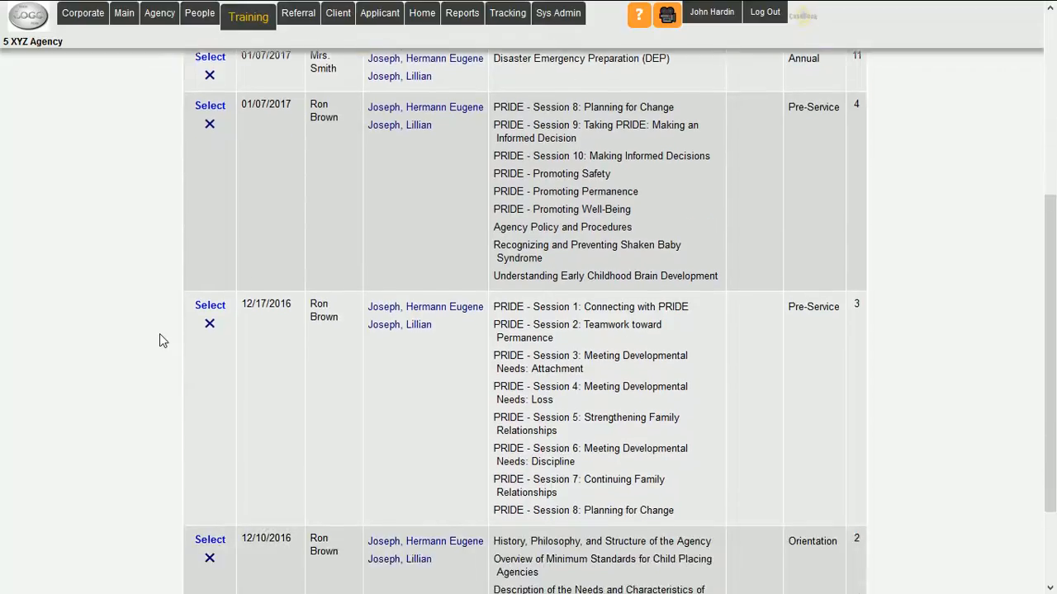
scroll(160, 338, down, 1)
scroll(160, 338, up, 5)
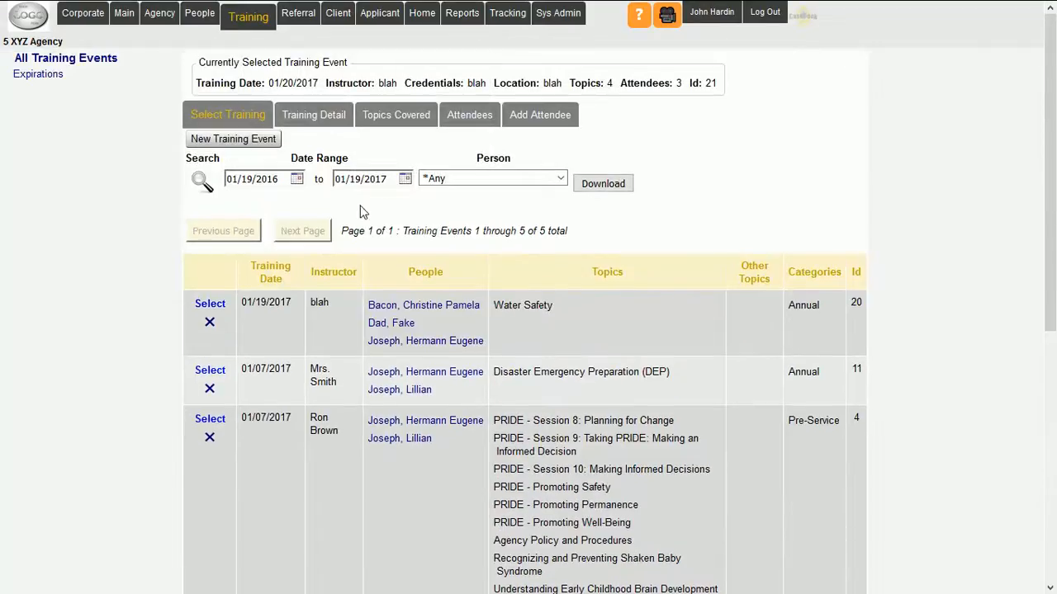
click(404, 179)
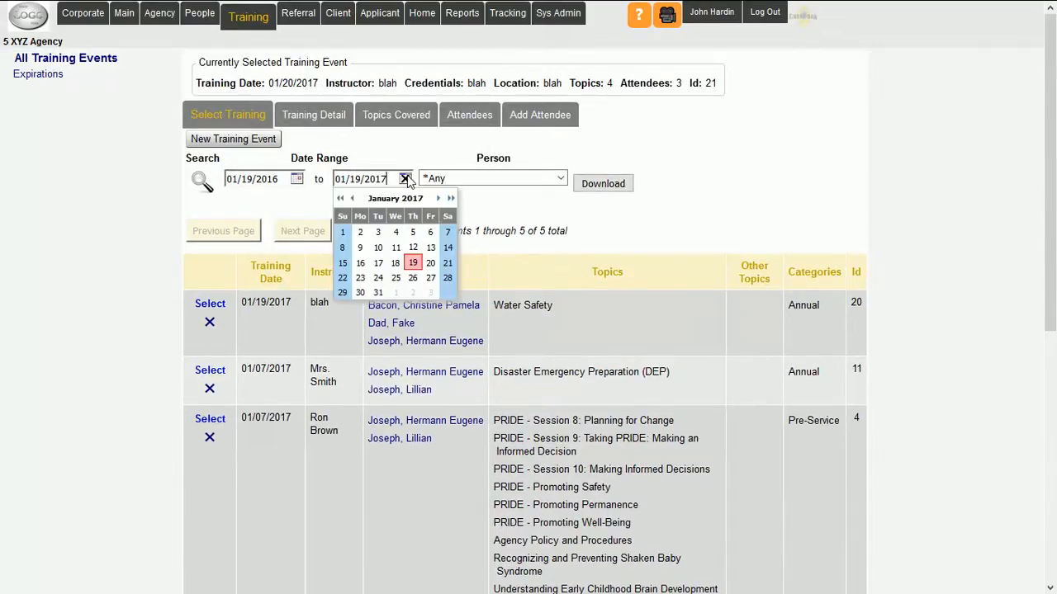
click(430, 263)
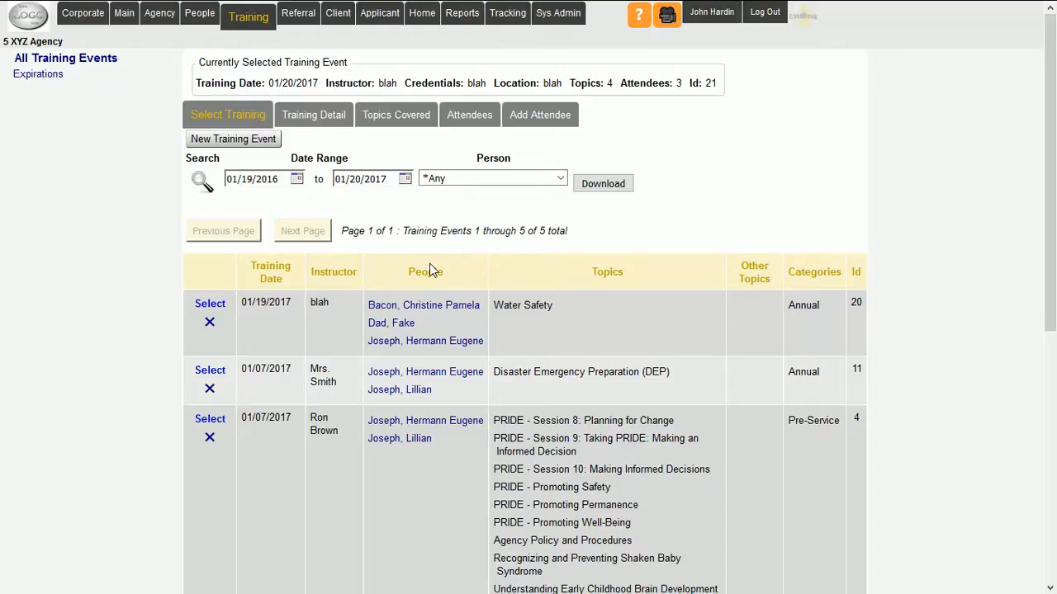
click(199, 177)
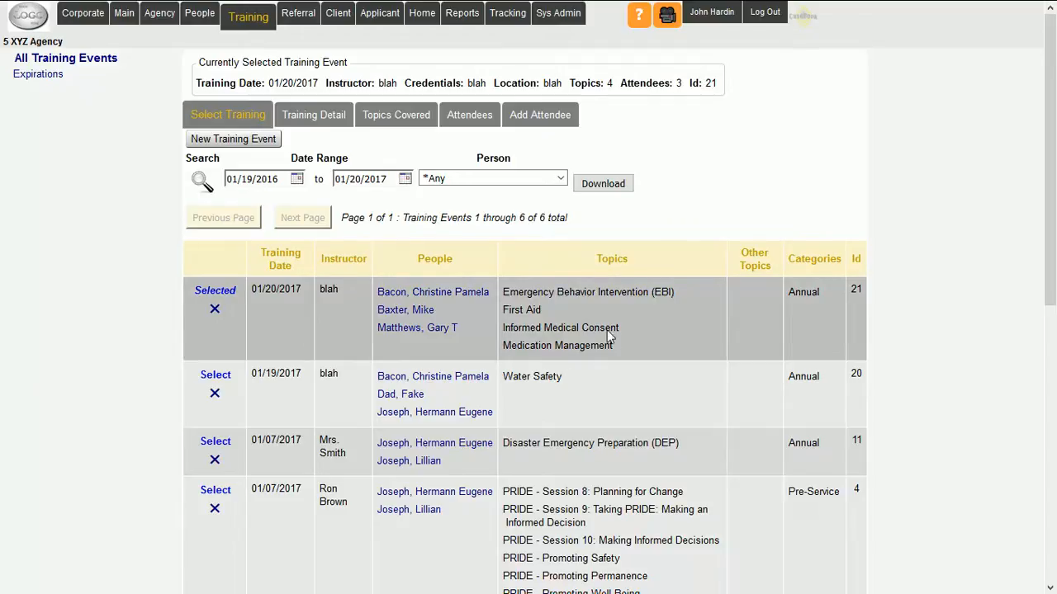
- Review the topics and people listed for the 01/20/2017 training event
drag(612, 347, 509, 293)
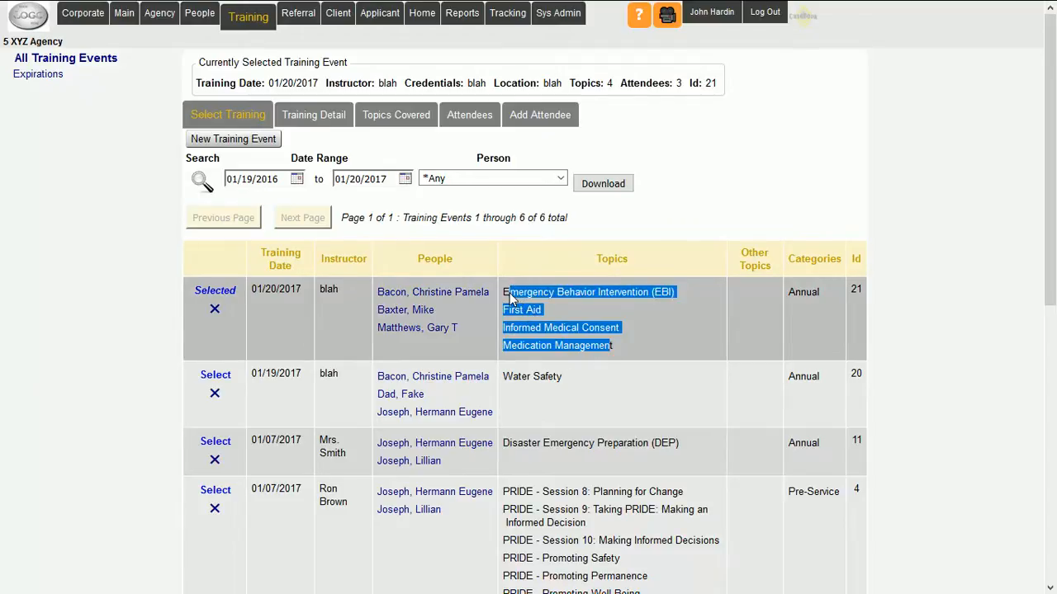
click(507, 234)
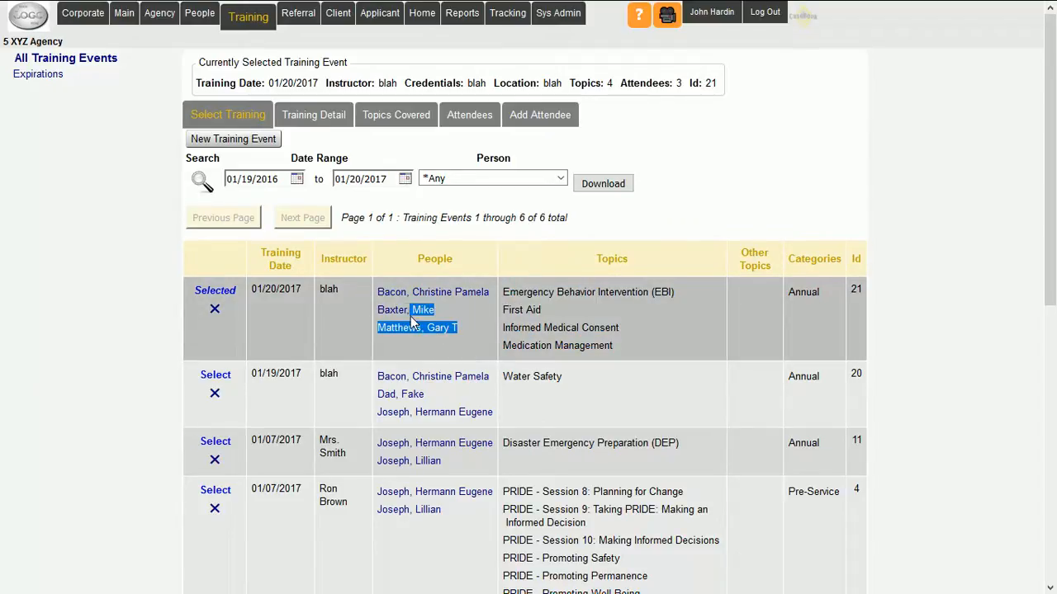
drag(410, 316, 380, 292)
click(626, 217)
- Open the details of the 01/20/2017 training event, change its training date to 01/19/2017 and save
click(213, 292)
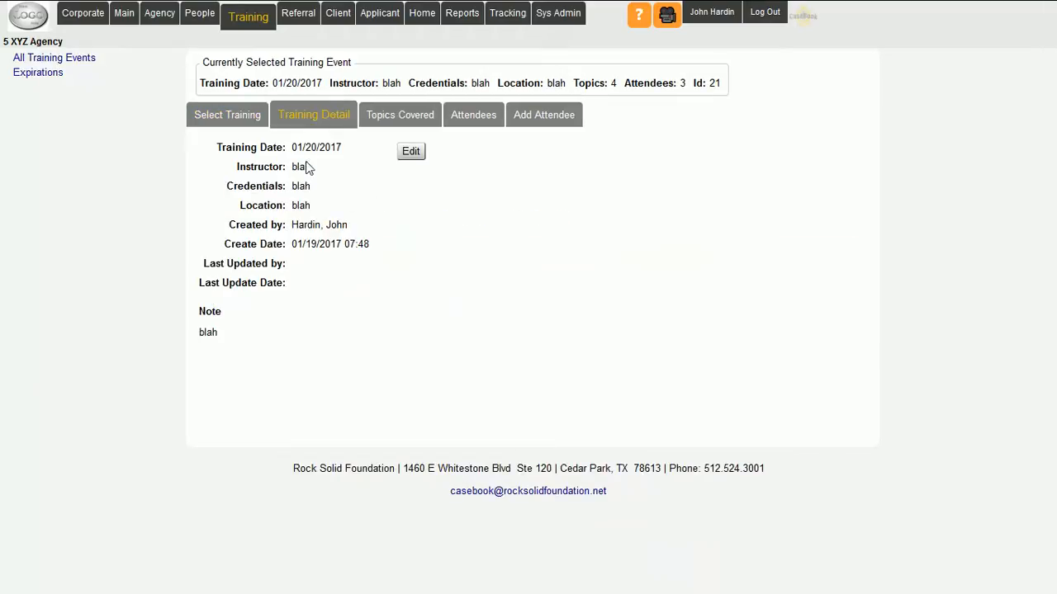
click(411, 152)
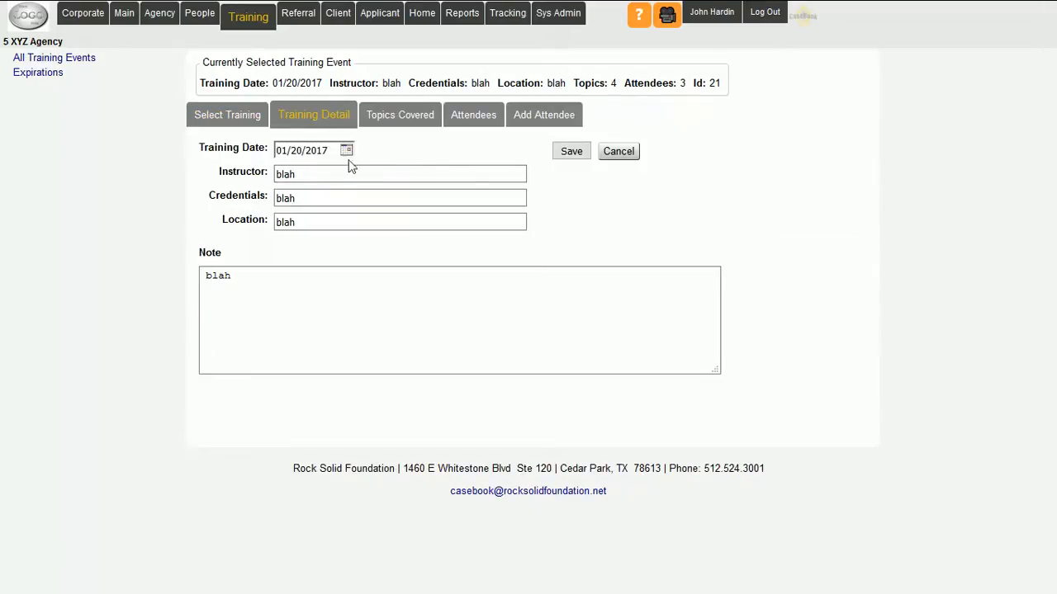
click(347, 151)
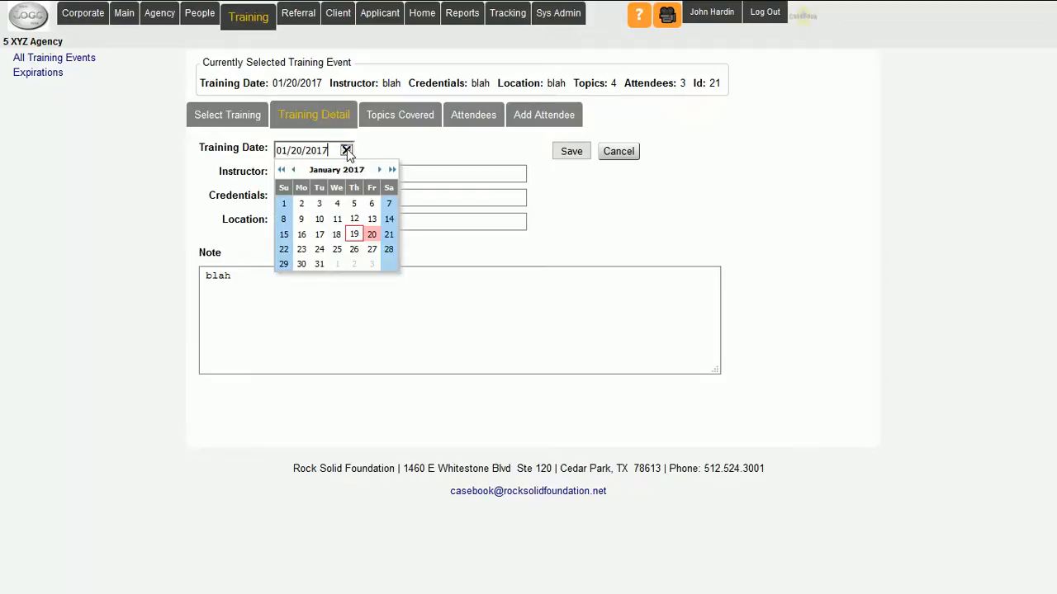
click(356, 234)
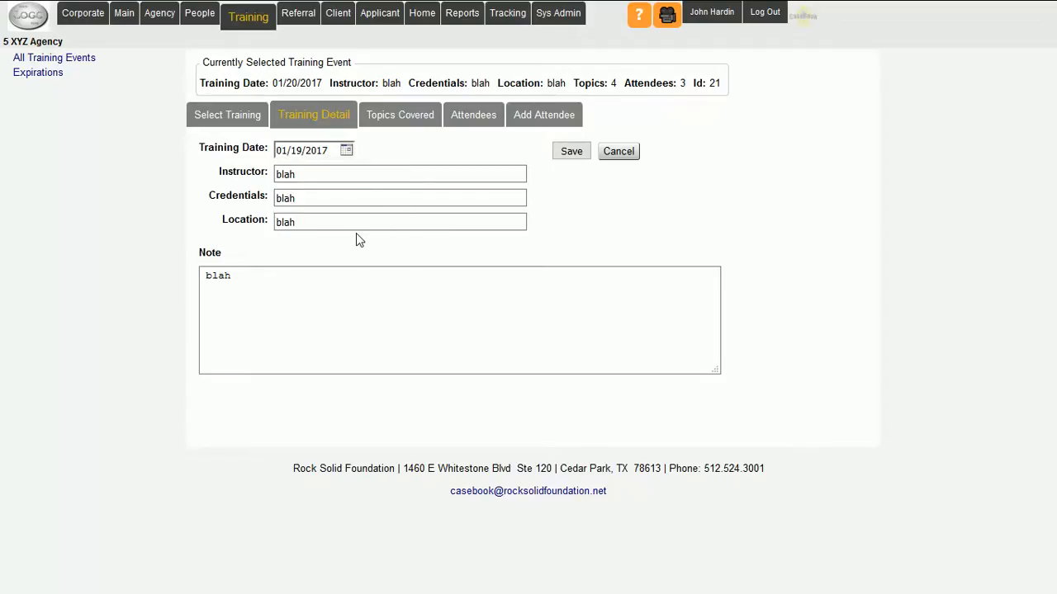
click(573, 152)
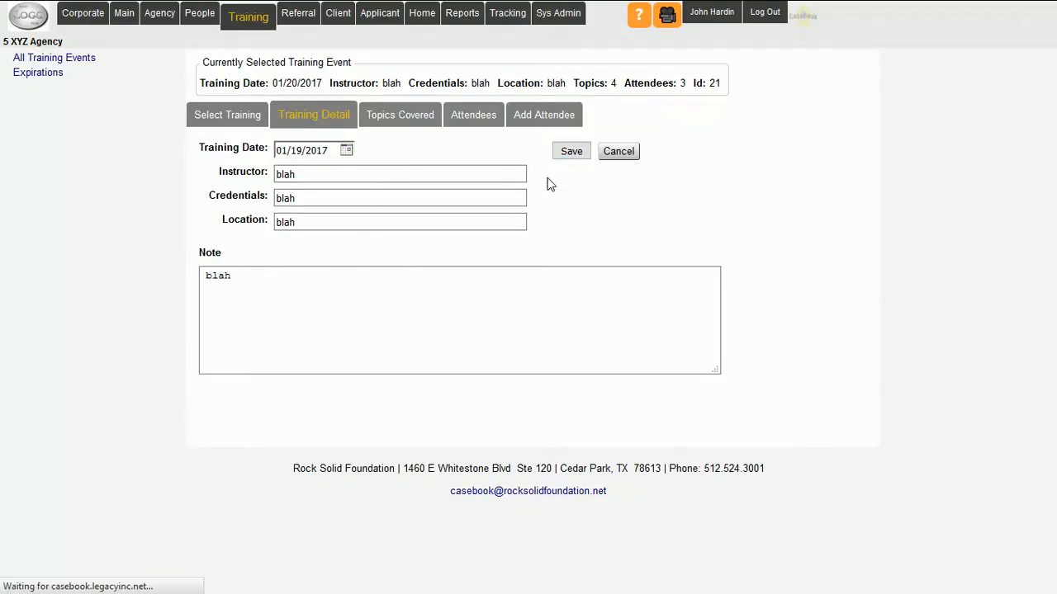
- Open the event's covered topics and read the notice about changing topics
click(397, 115)
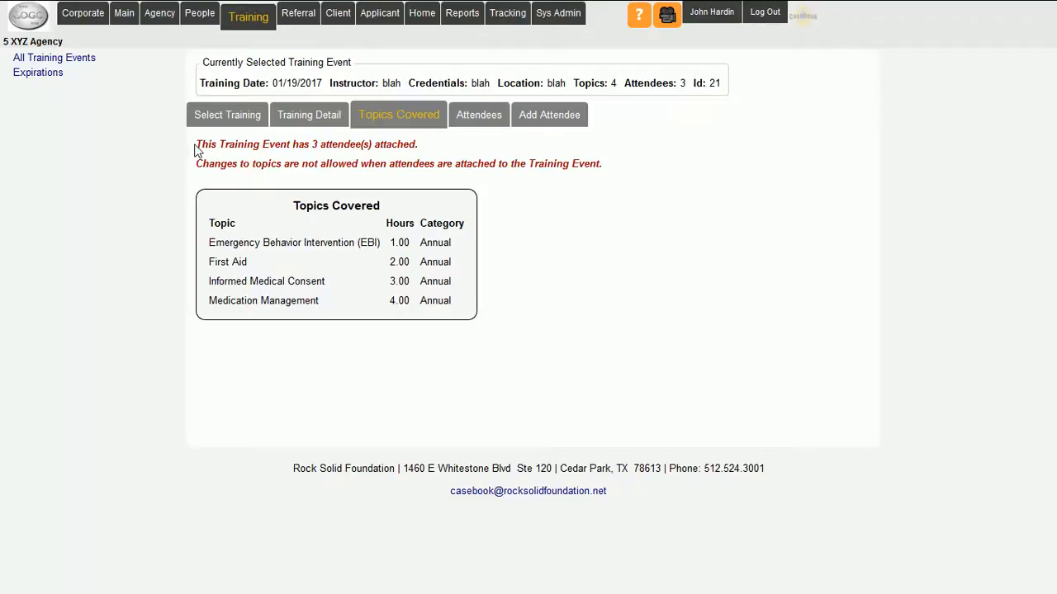
drag(195, 147, 419, 152)
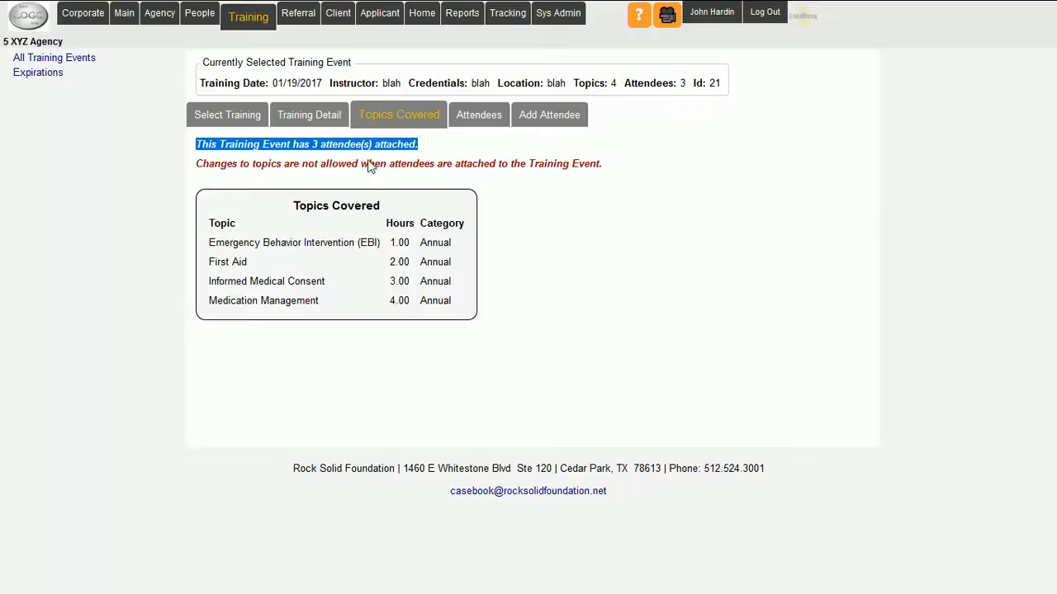
drag(198, 170, 599, 174)
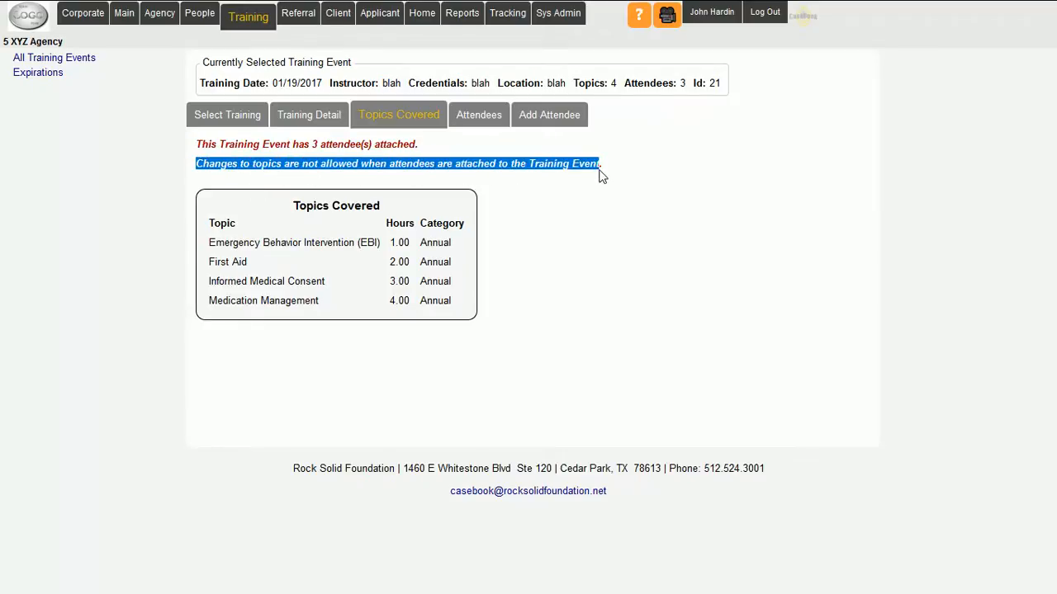
- Remove all three attendees from the 01/19/2017 training event, confirming each removal
click(661, 229)
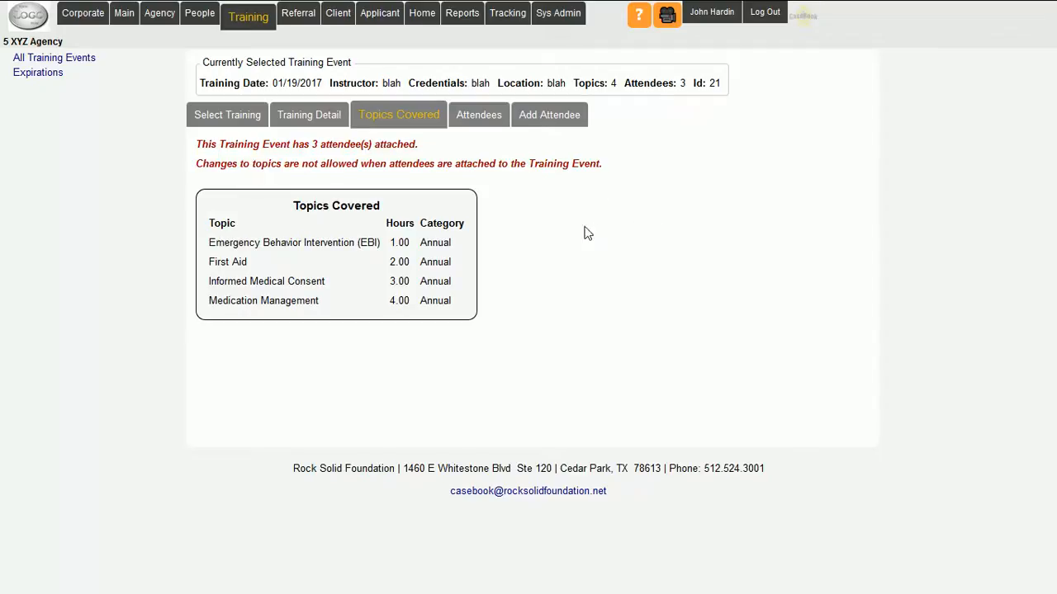
click(476, 117)
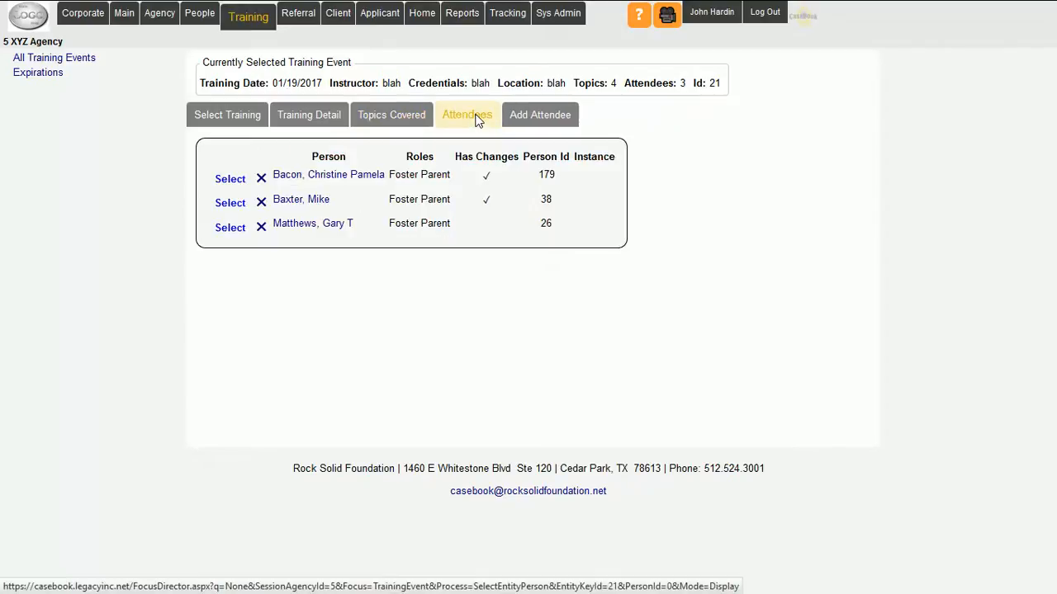
click(261, 228)
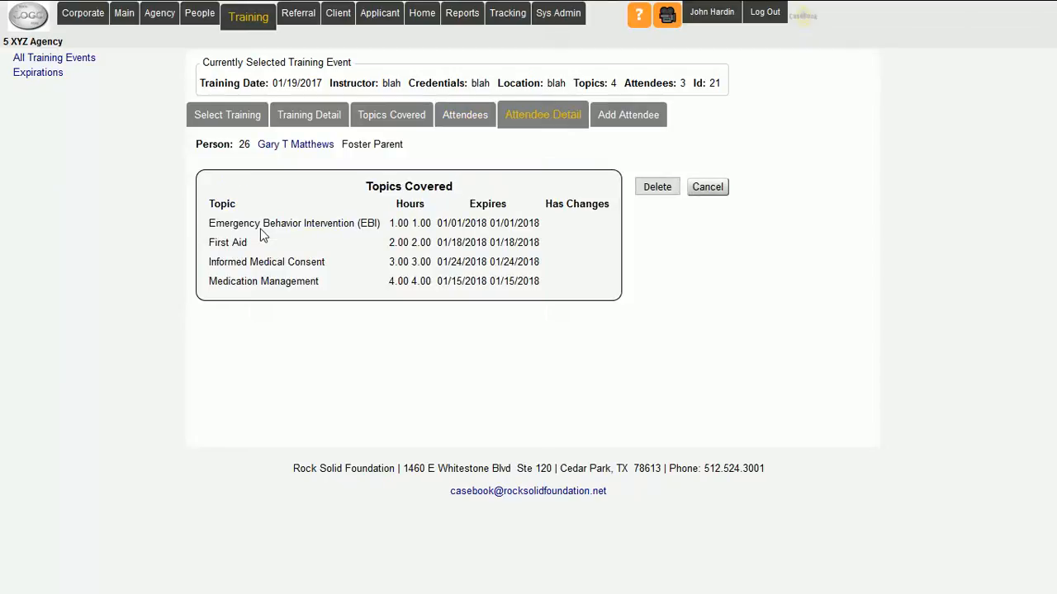
click(656, 185)
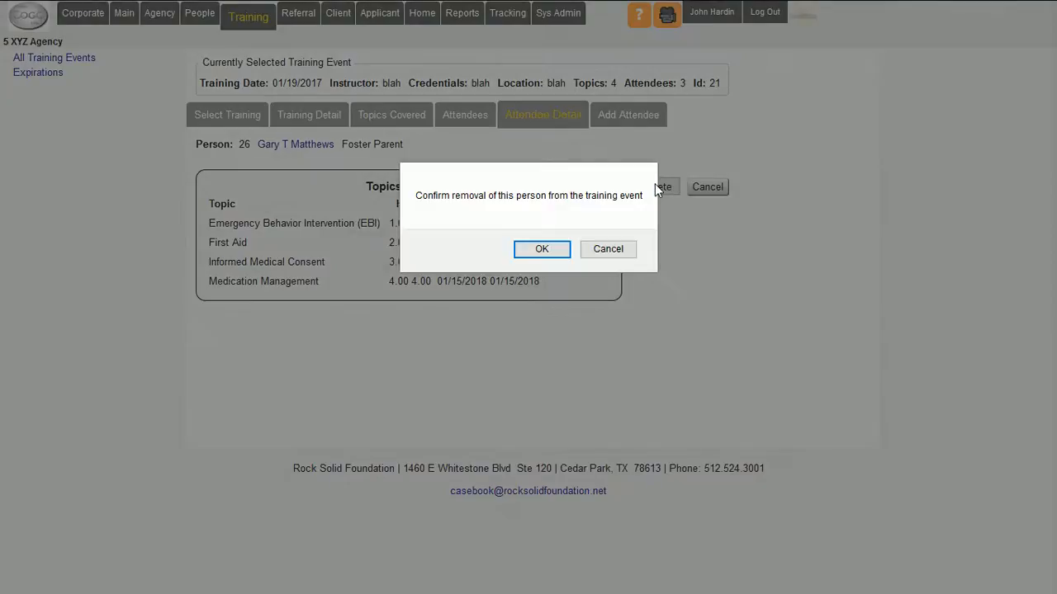
click(544, 248)
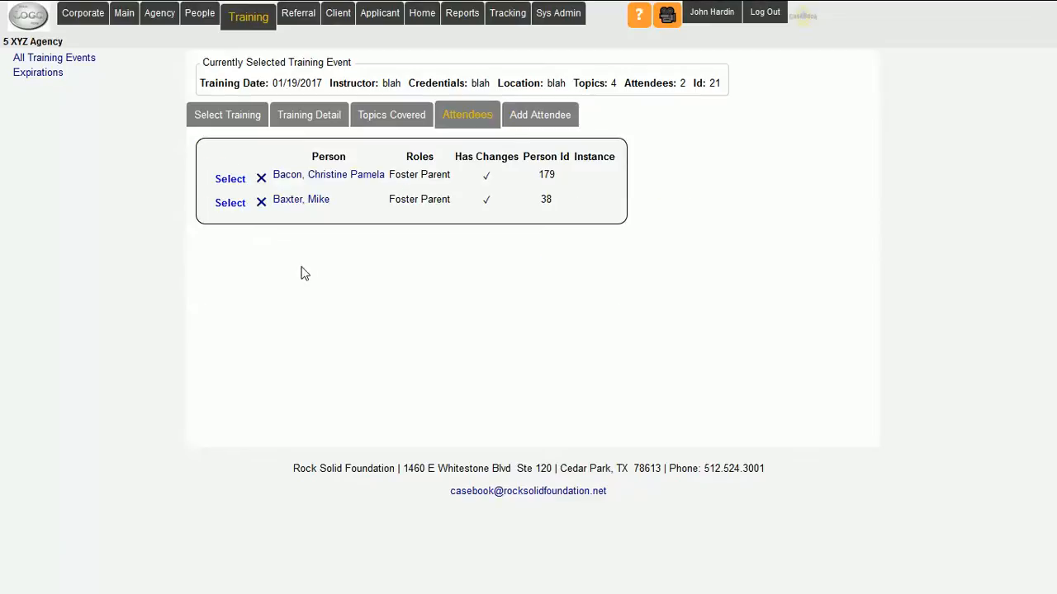
click(261, 203)
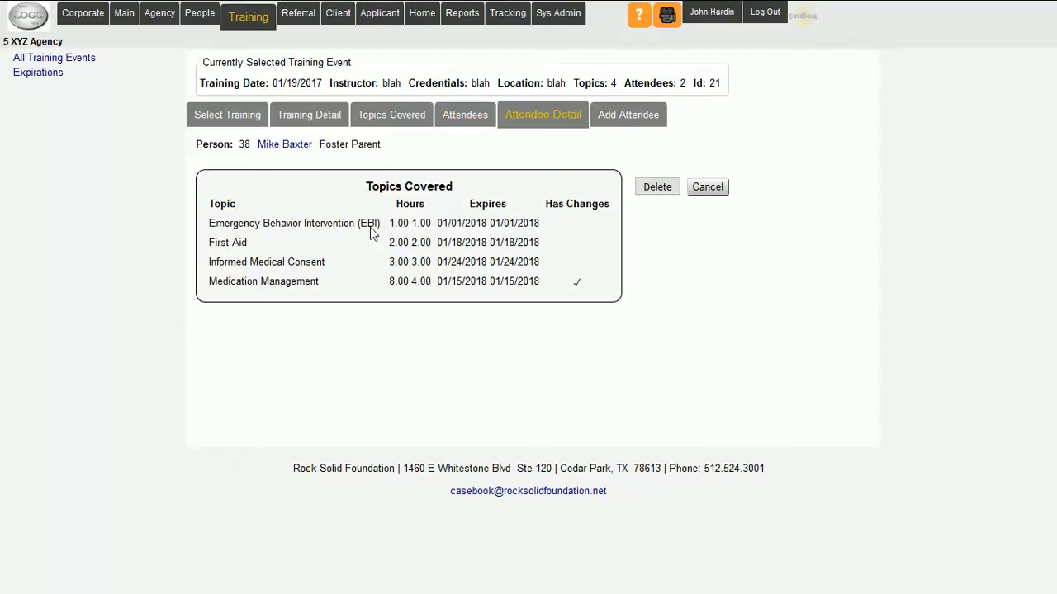
click(660, 191)
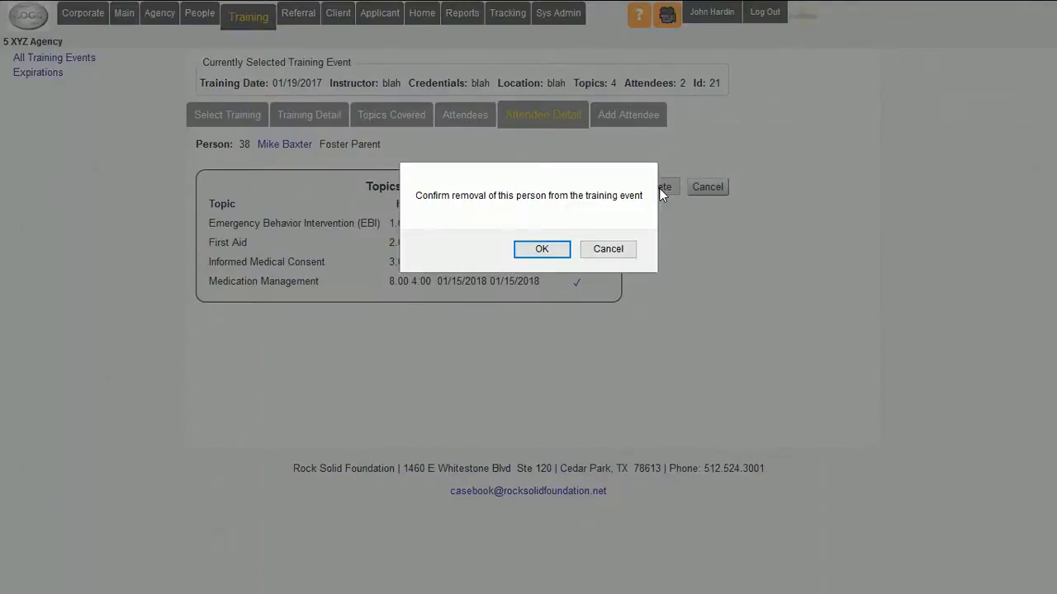
click(543, 249)
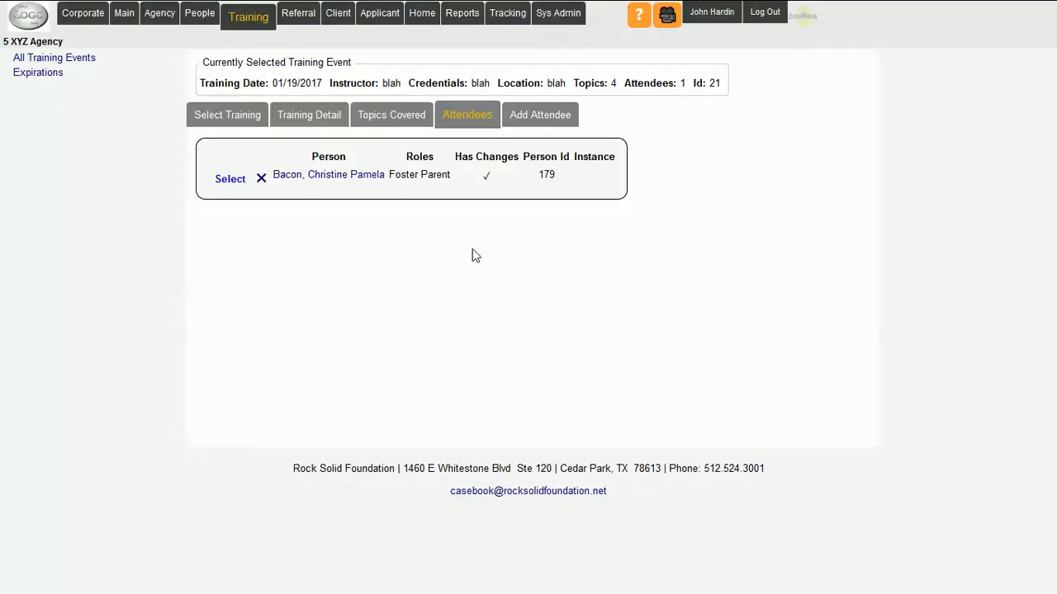
click(261, 179)
click(657, 186)
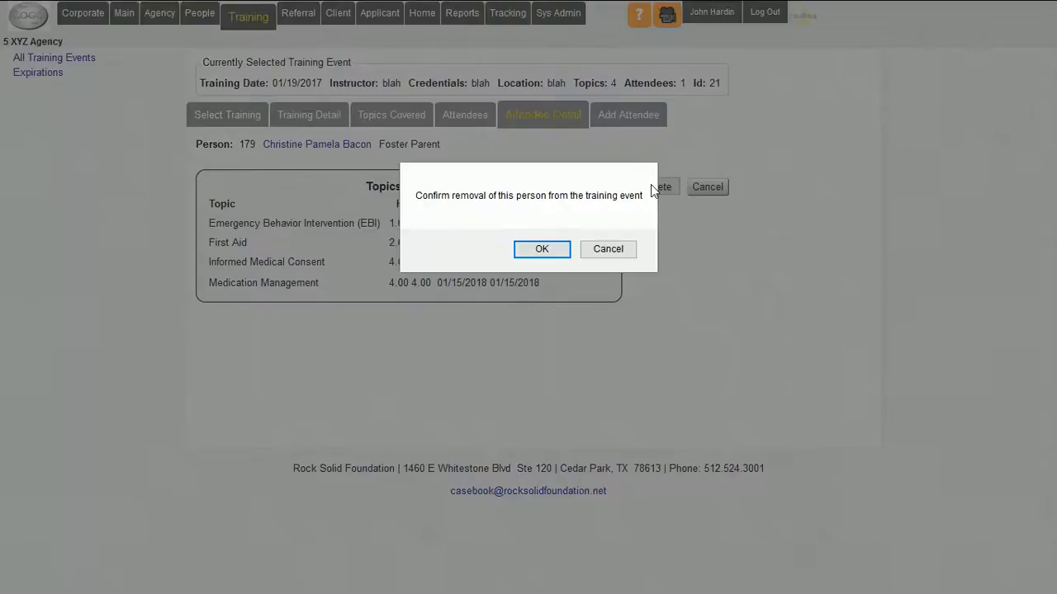
click(541, 251)
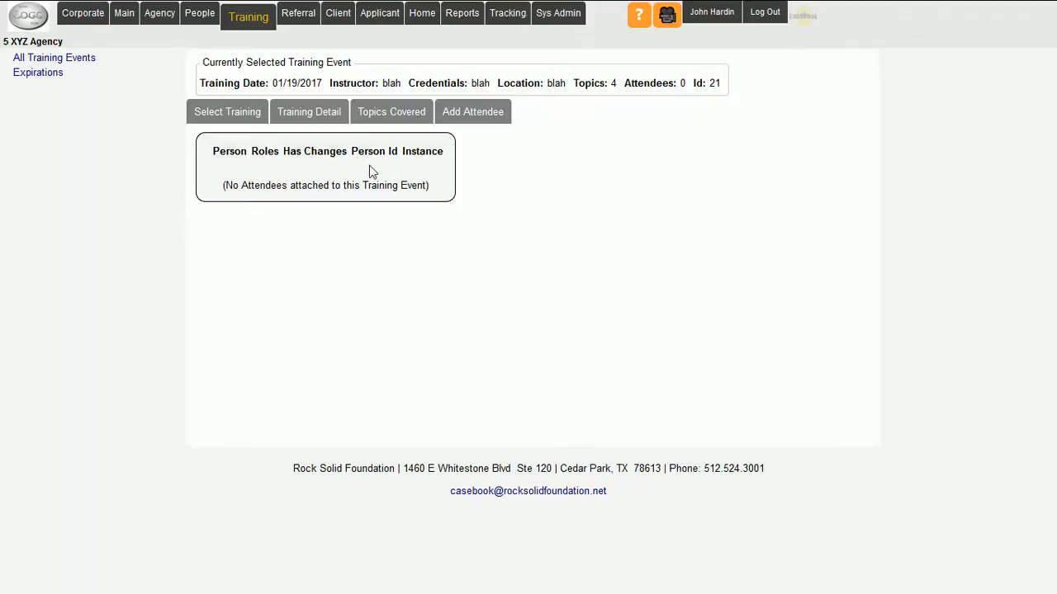
- Try to replace the covered annual topic Emergency Behavior Intervention (EBI) with Disaster Emergency Preparation (DEP)
click(392, 113)
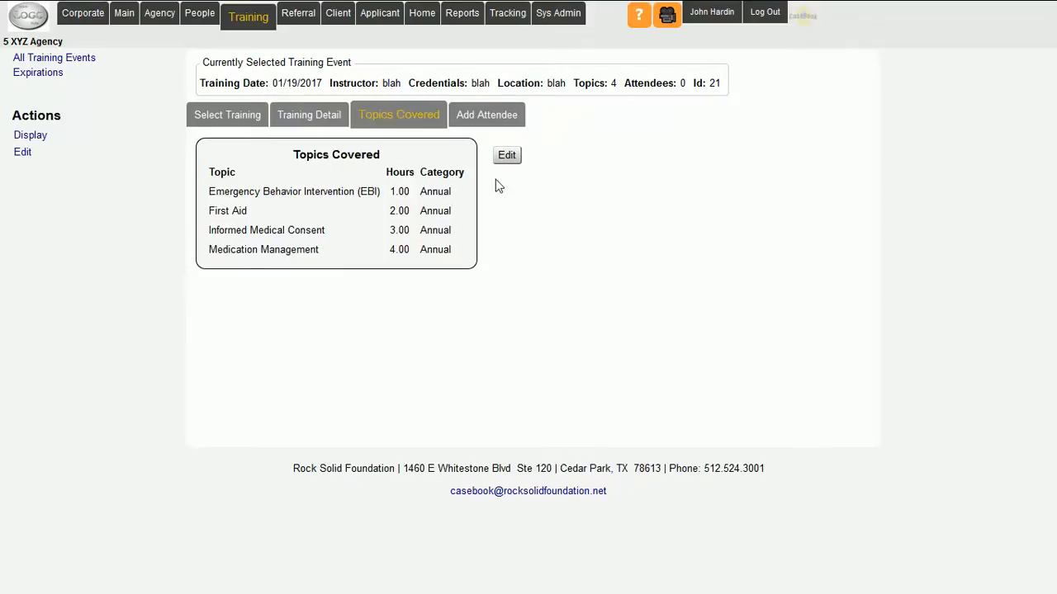
click(506, 155)
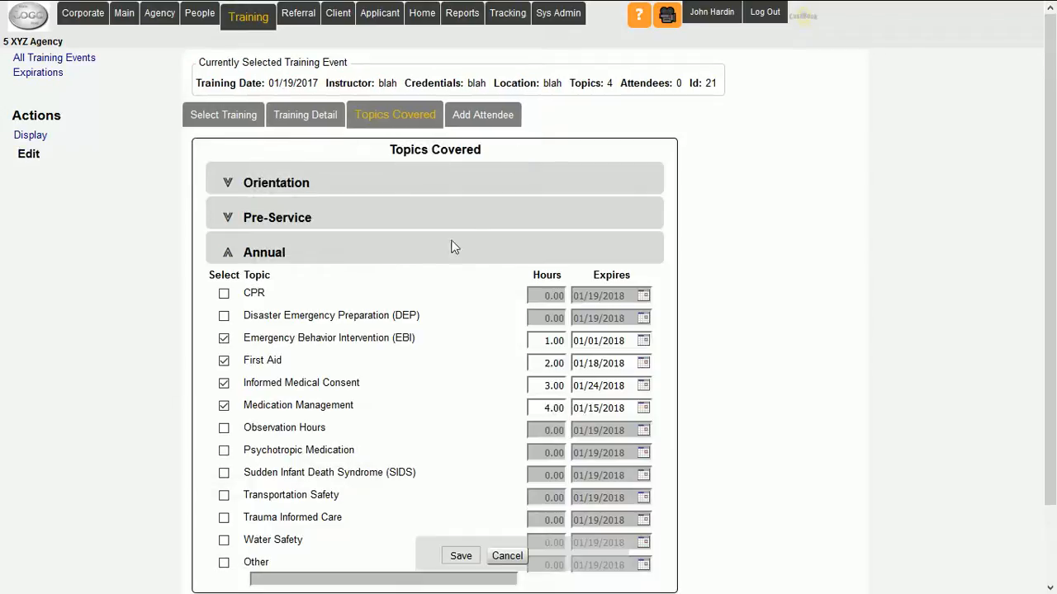
click(224, 339)
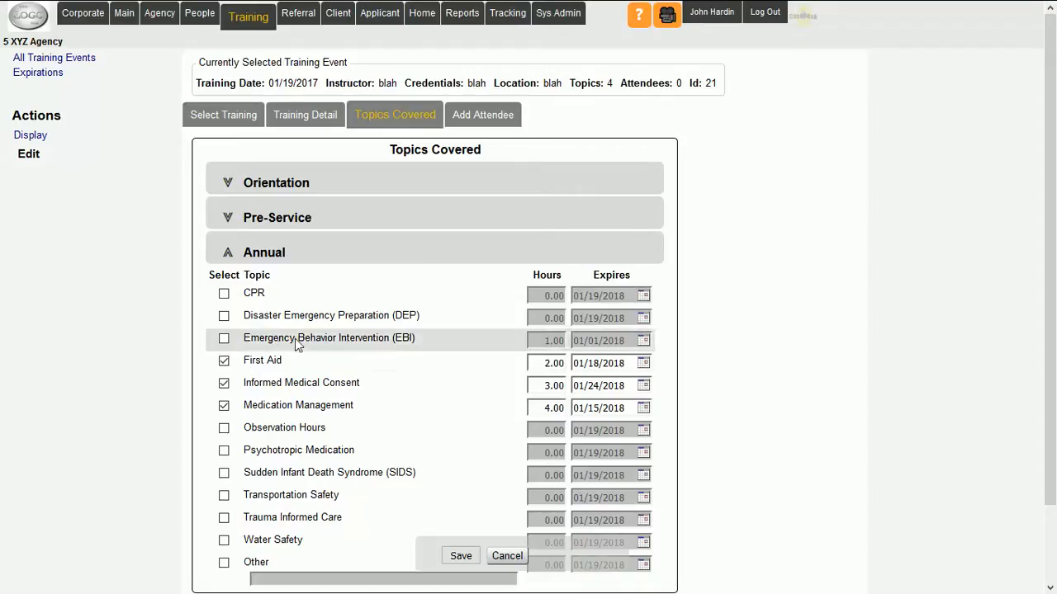
click(223, 318)
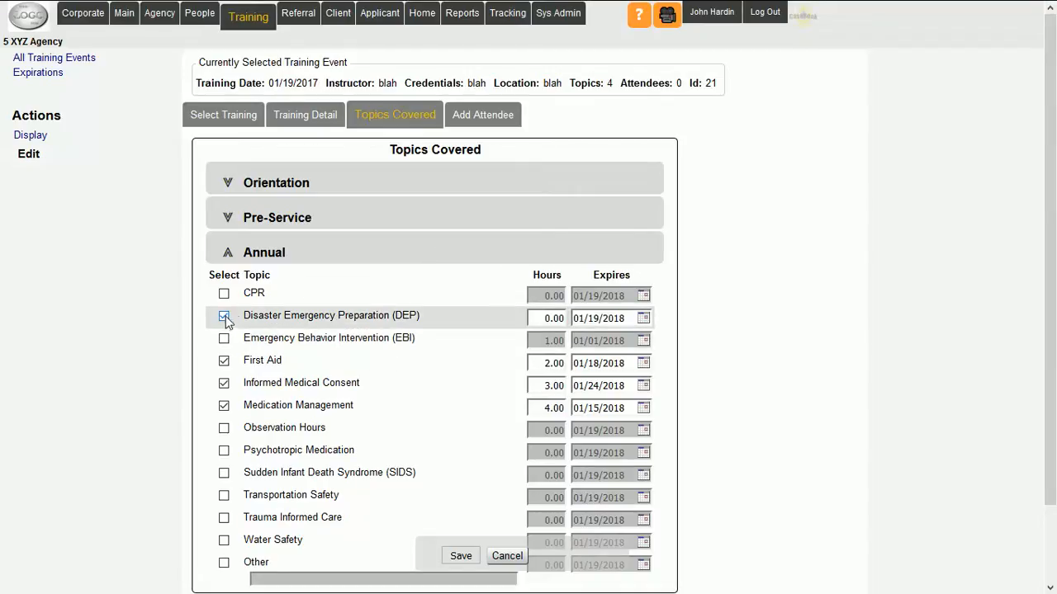
- Add the second, fourth and first foster parents in the search results as attendees, saving each with all four topics at their default hours and expirations
click(480, 115)
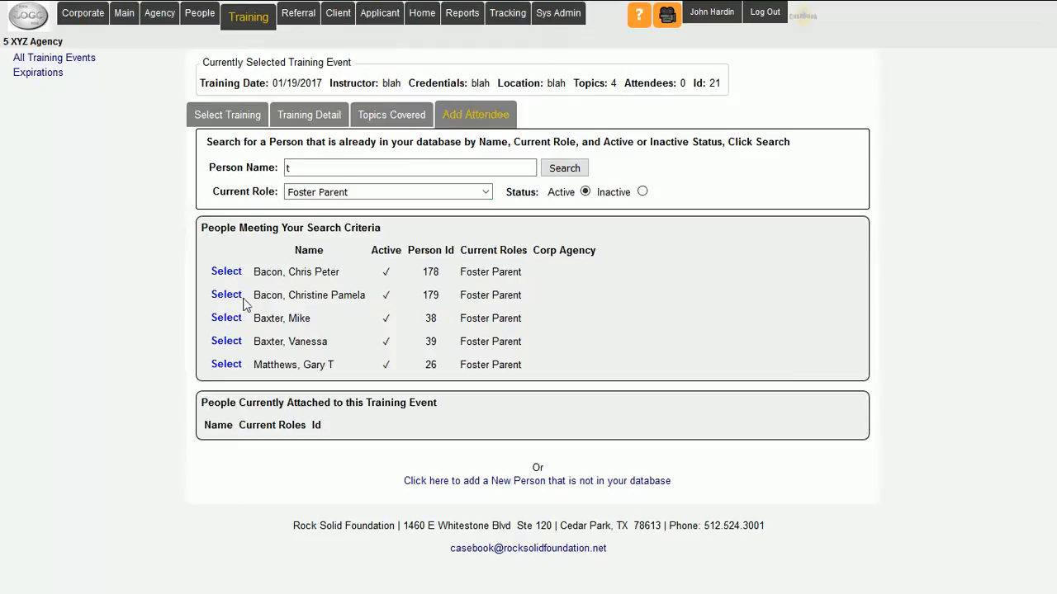
click(228, 295)
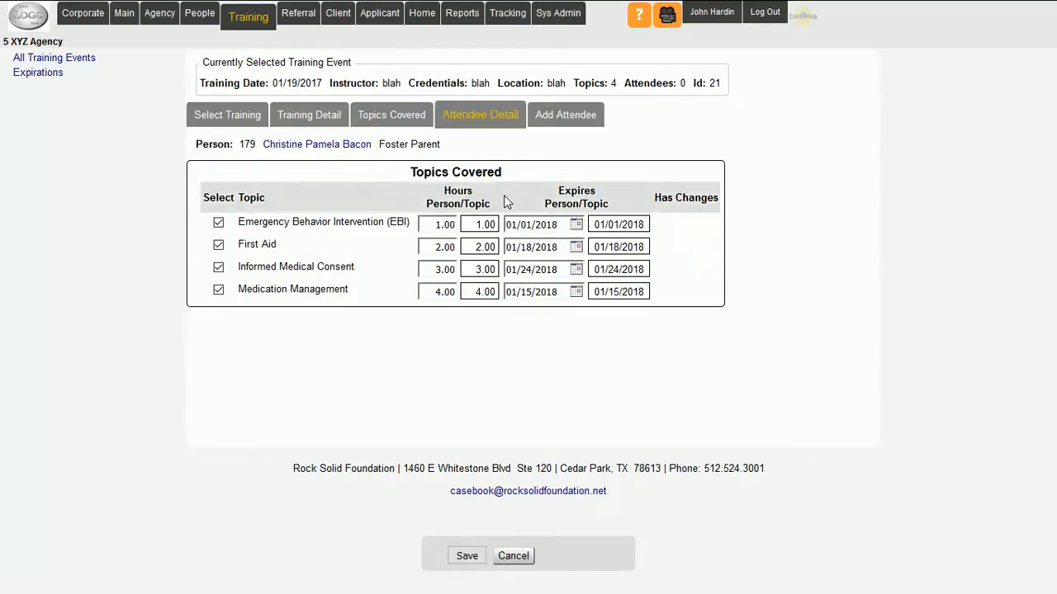
click(467, 555)
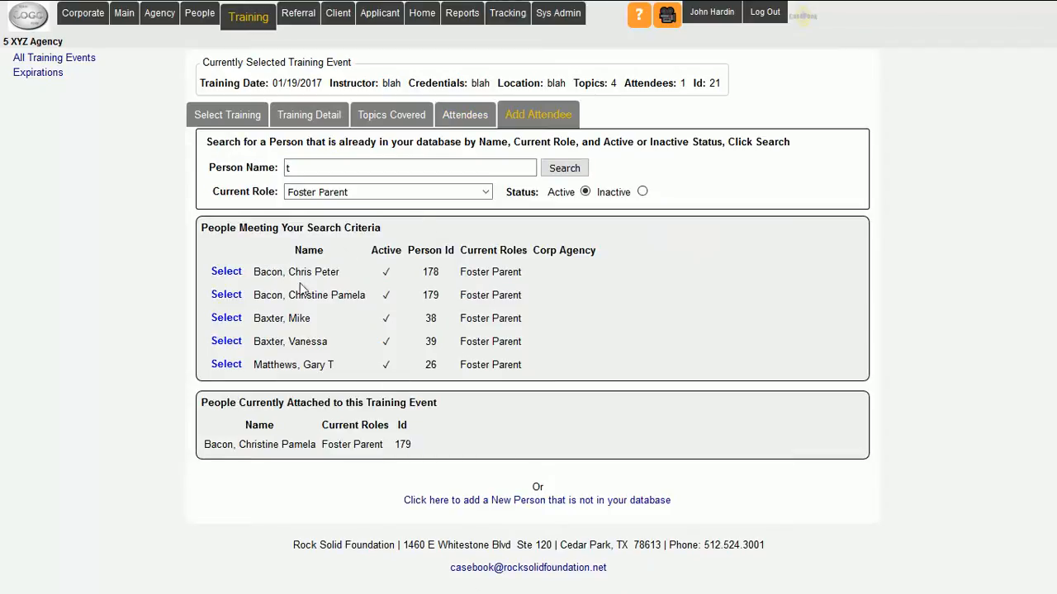
click(226, 342)
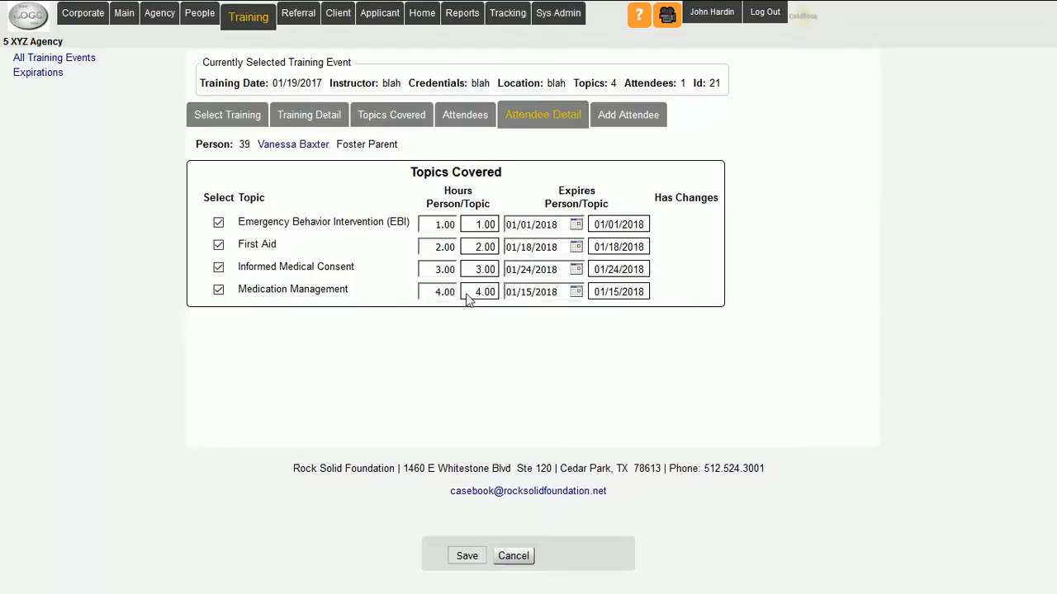
click(468, 557)
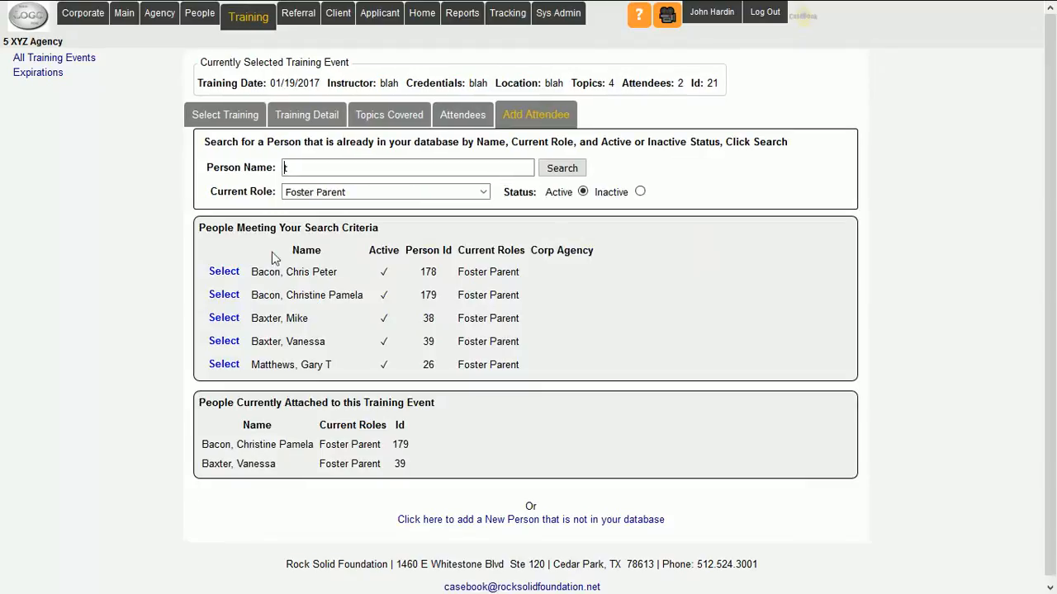
click(223, 270)
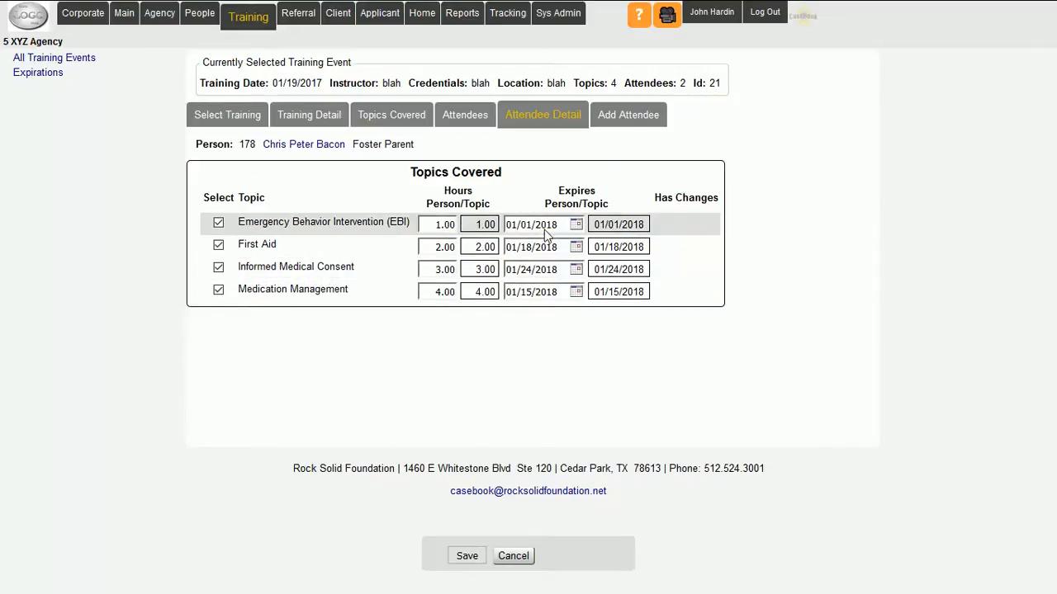
click(464, 558)
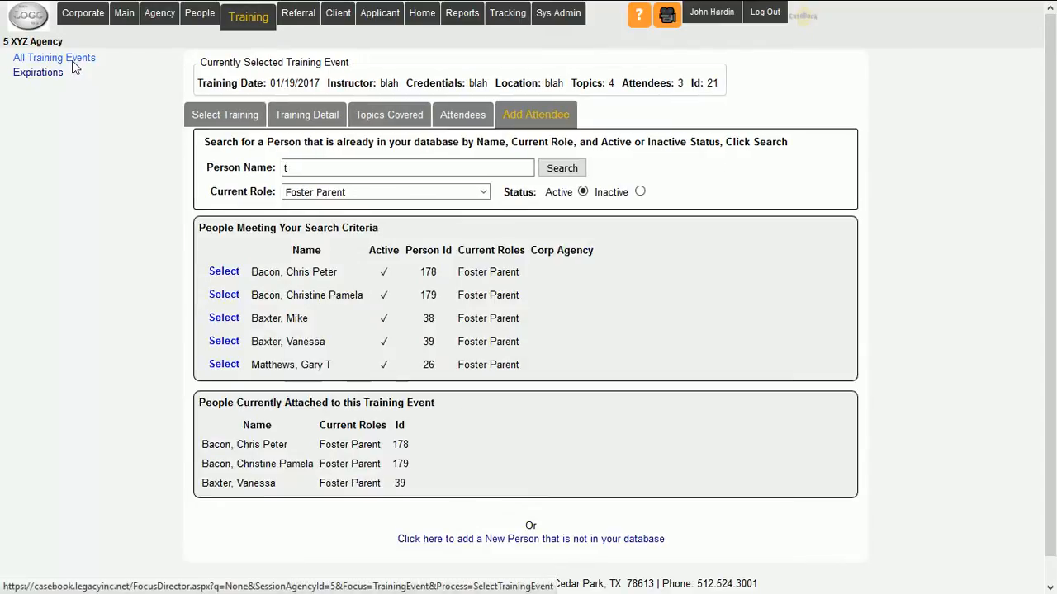
- Open the list of all training events and review the topics and people of the selected 01/19/2017 event
click(73, 60)
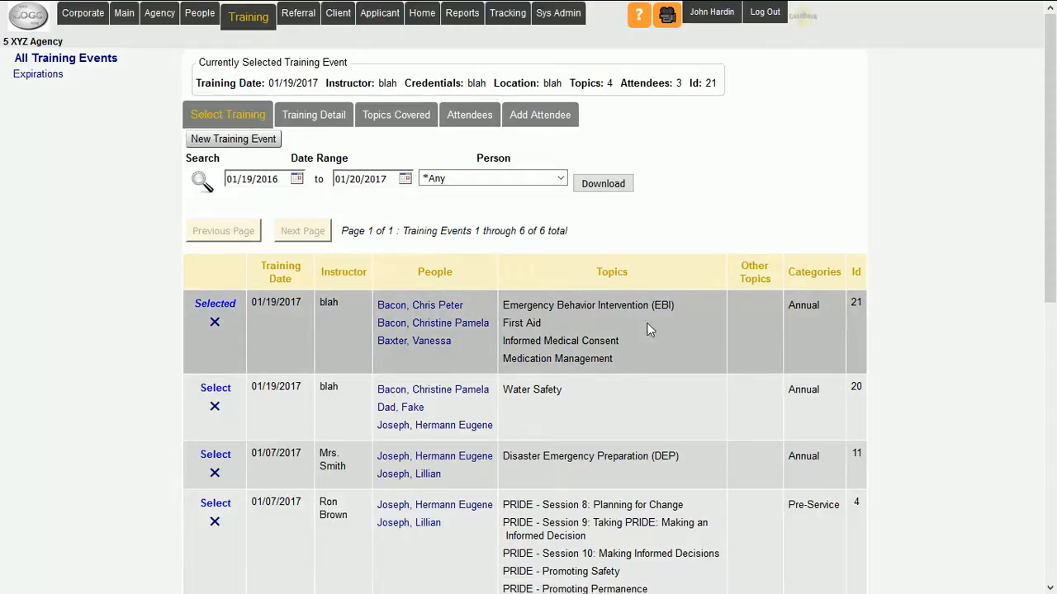
drag(672, 306, 530, 307)
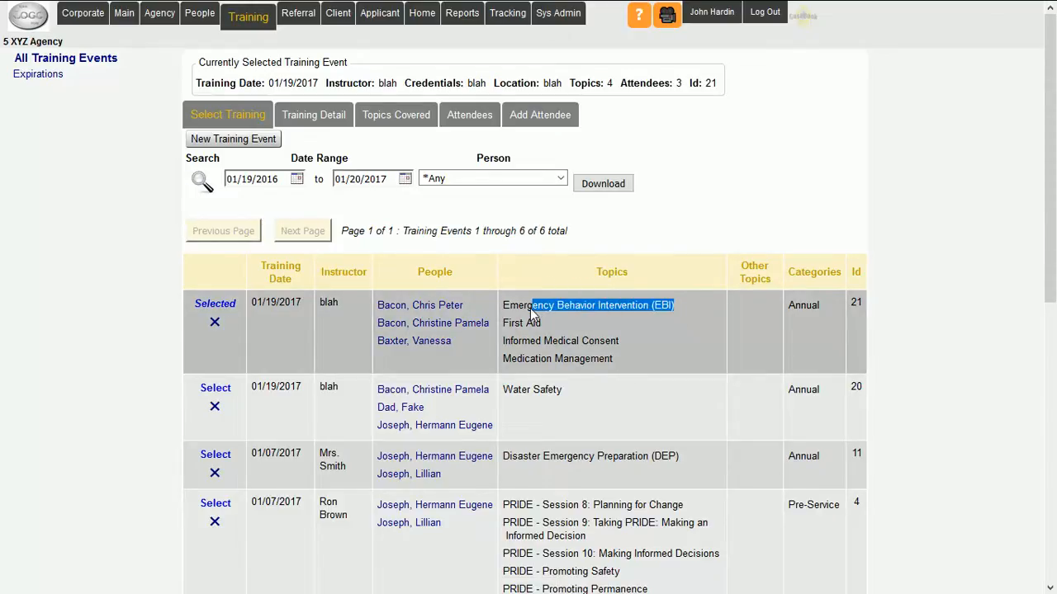
click(579, 358)
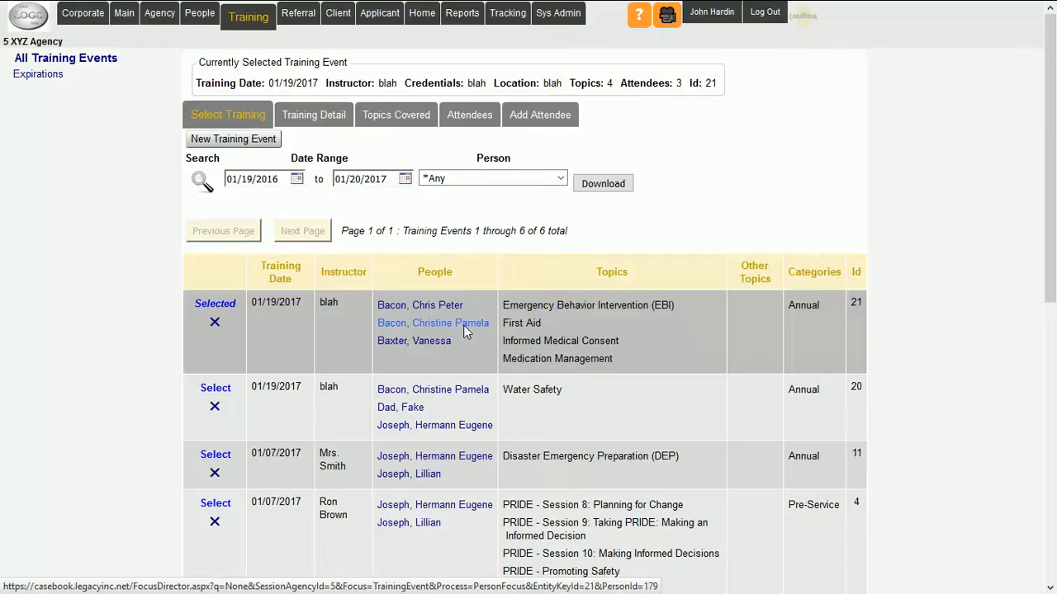